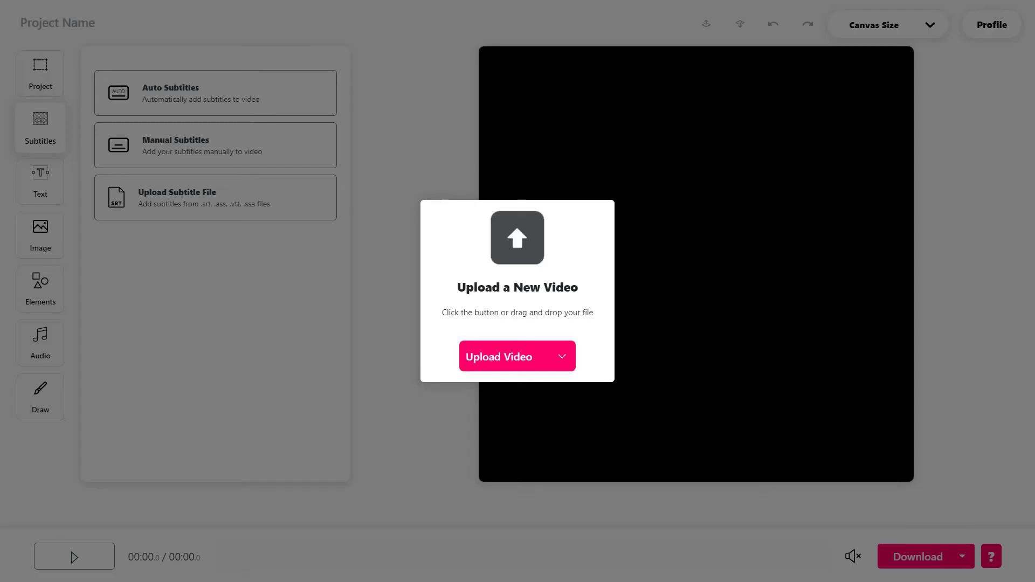
- Upload the pink desert clip and preview it, pausing at about three seconds
left_click(529, 369)
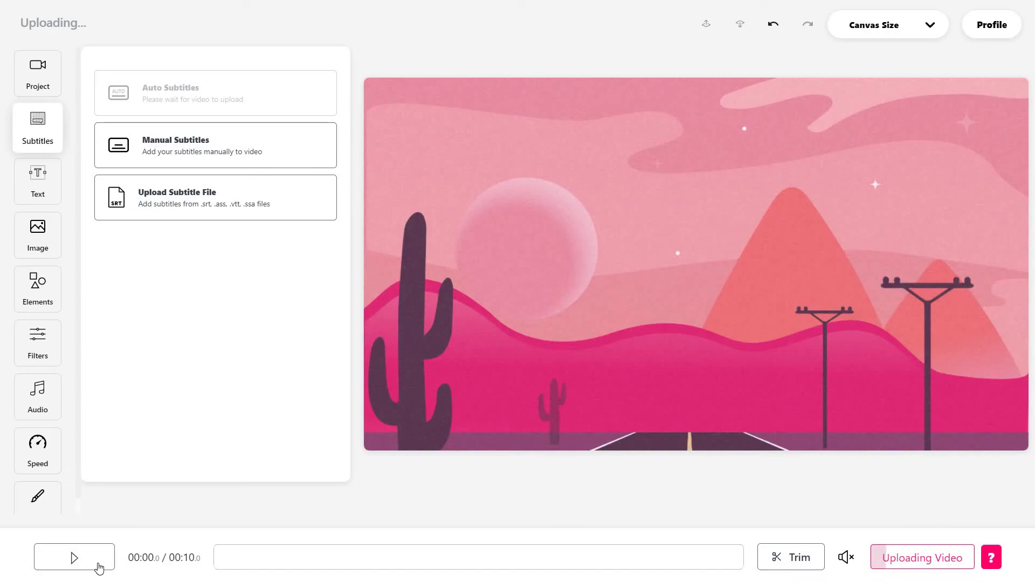
left_click(99, 567)
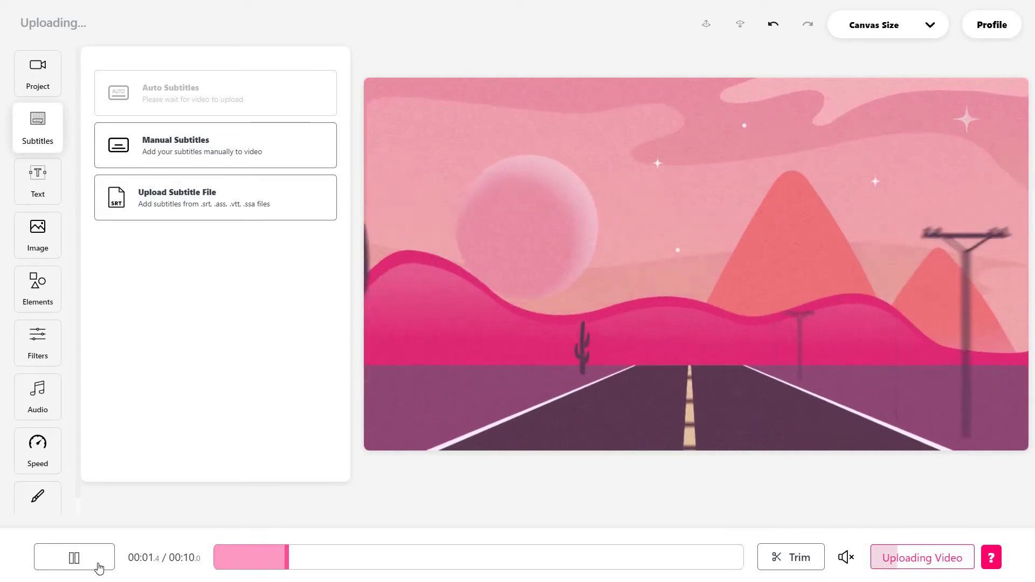
left_click(231, 555)
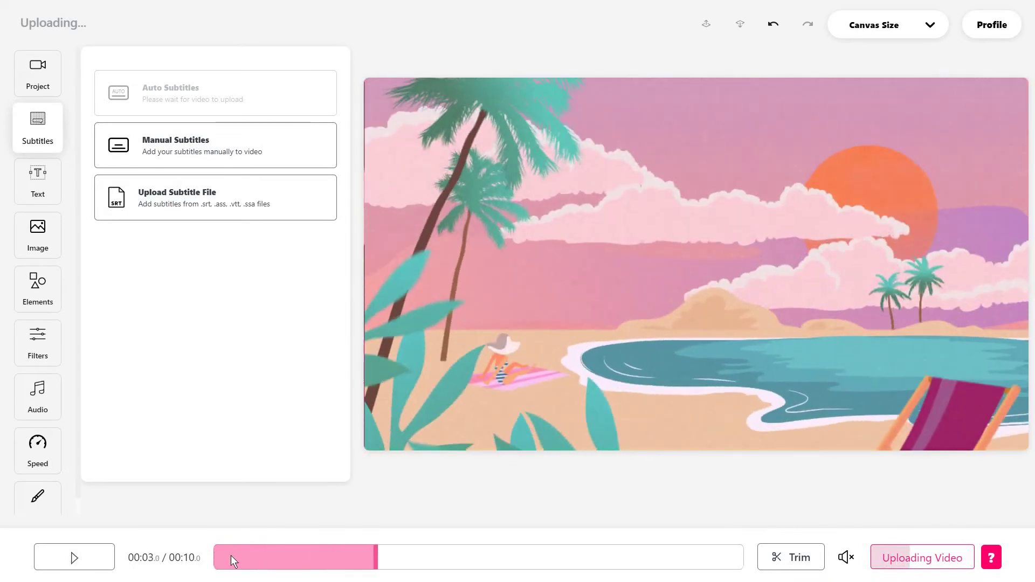
- Return the playhead to the start and highlight the Free plan's 50 MB upload limit
left_click(221, 555)
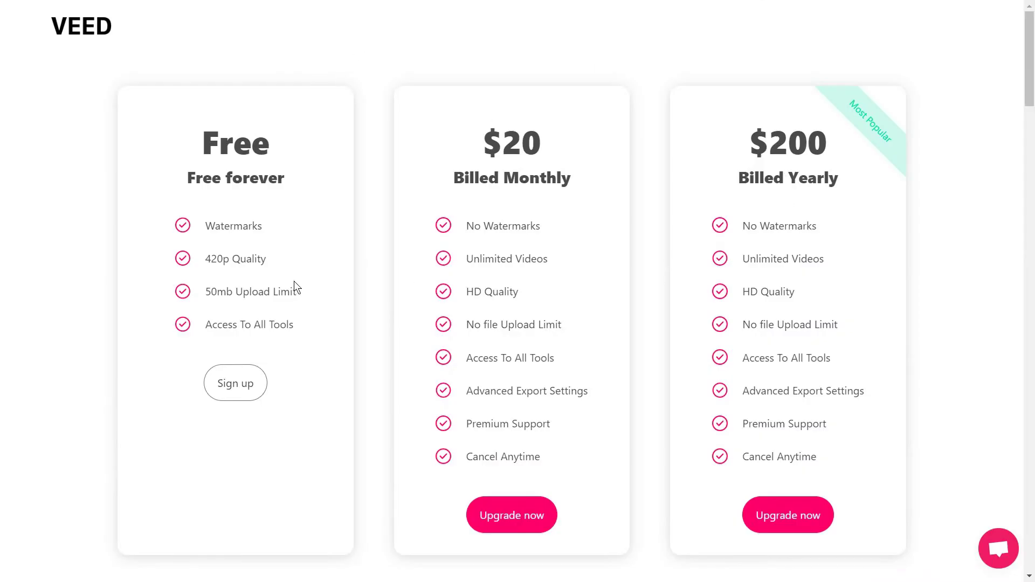
left_click_drag(297, 292, 205, 291)
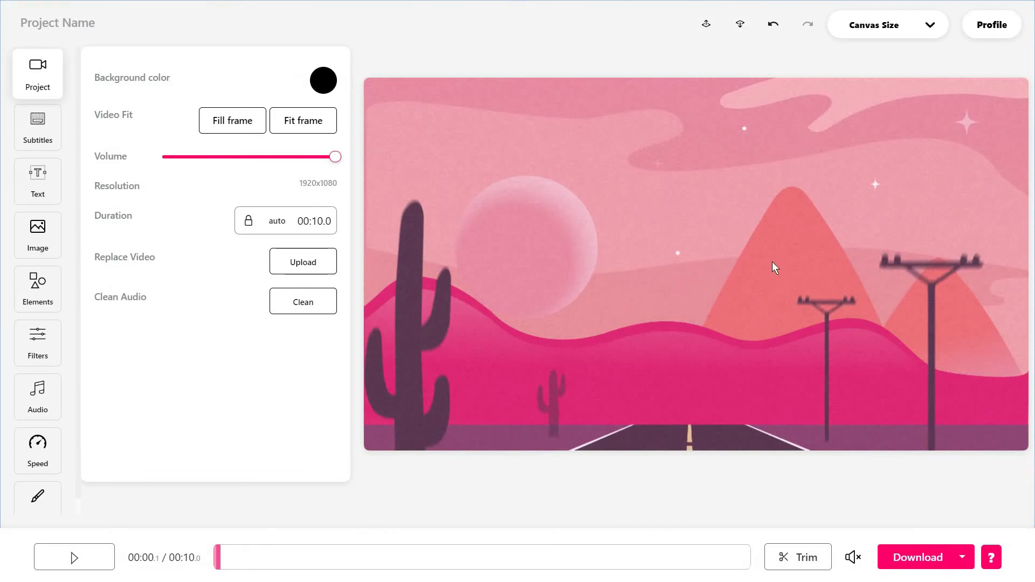
- Switch the canvas to FB Cover and drag the desert video up so the road shows
left_click(929, 33)
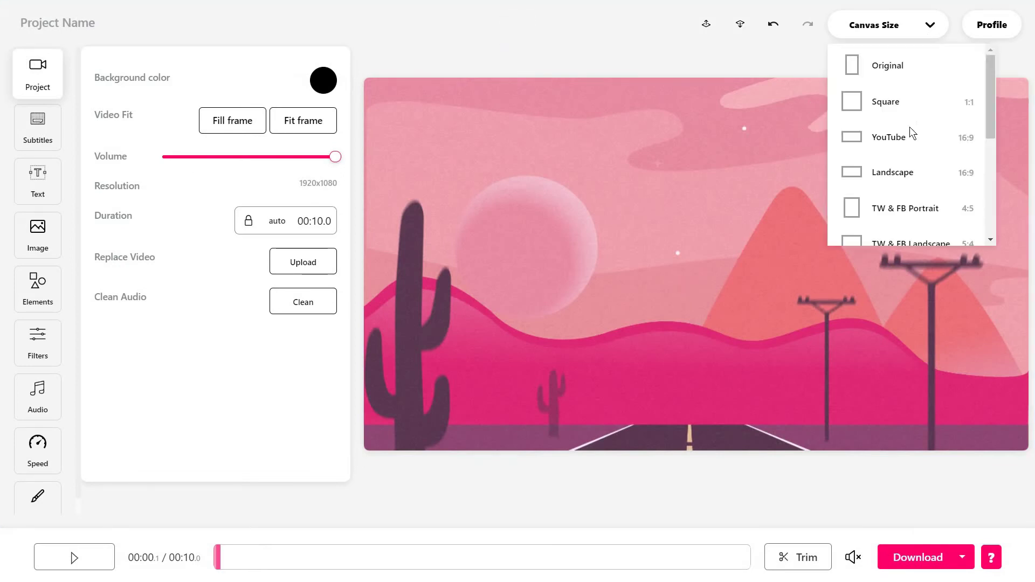
scroll(897, 184, "down", 1)
scroll(896, 186, "down", 2)
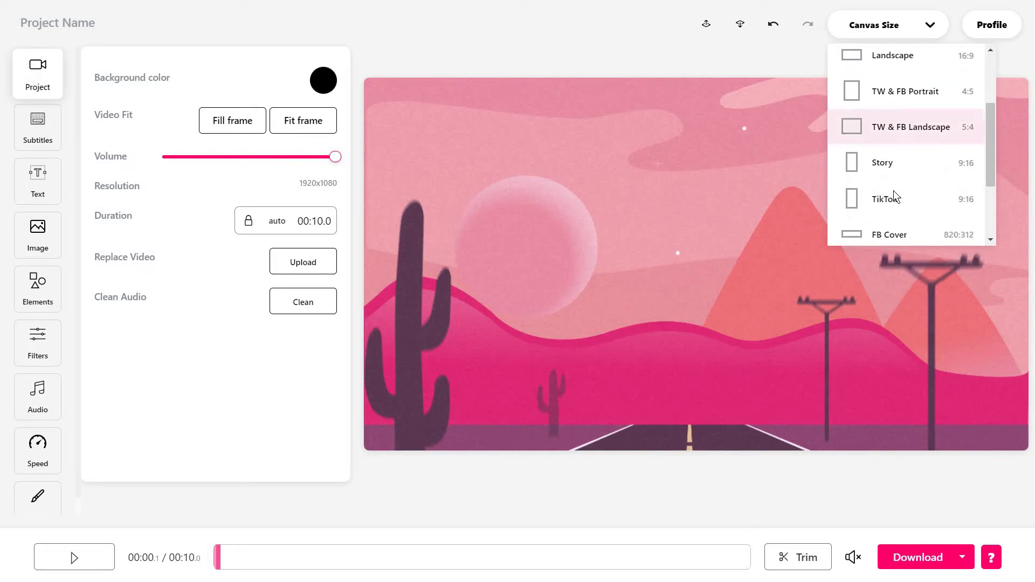
scroll(898, 203, "down", 2)
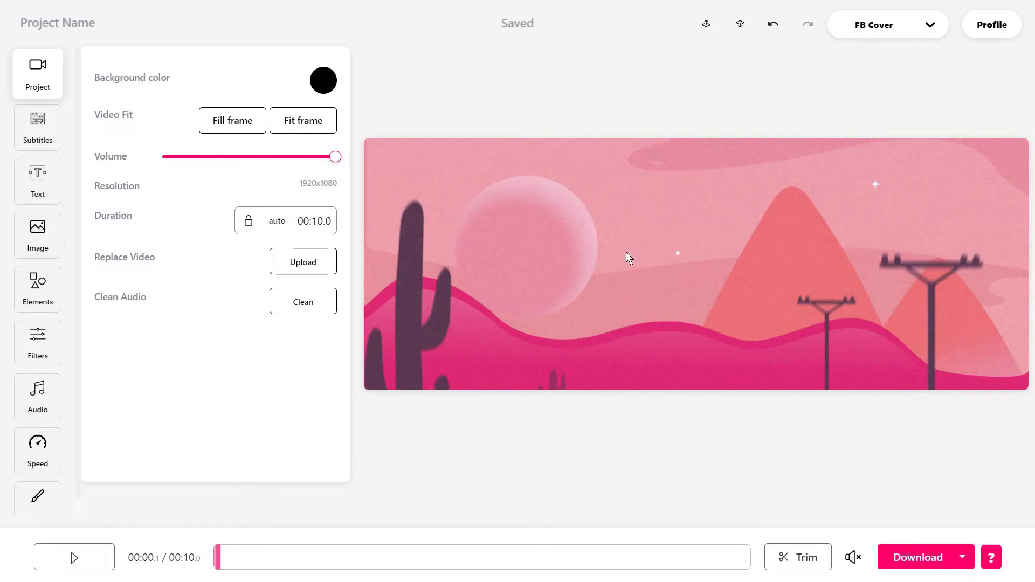
left_click(626, 272)
left_click_drag(626, 272, 622, 199)
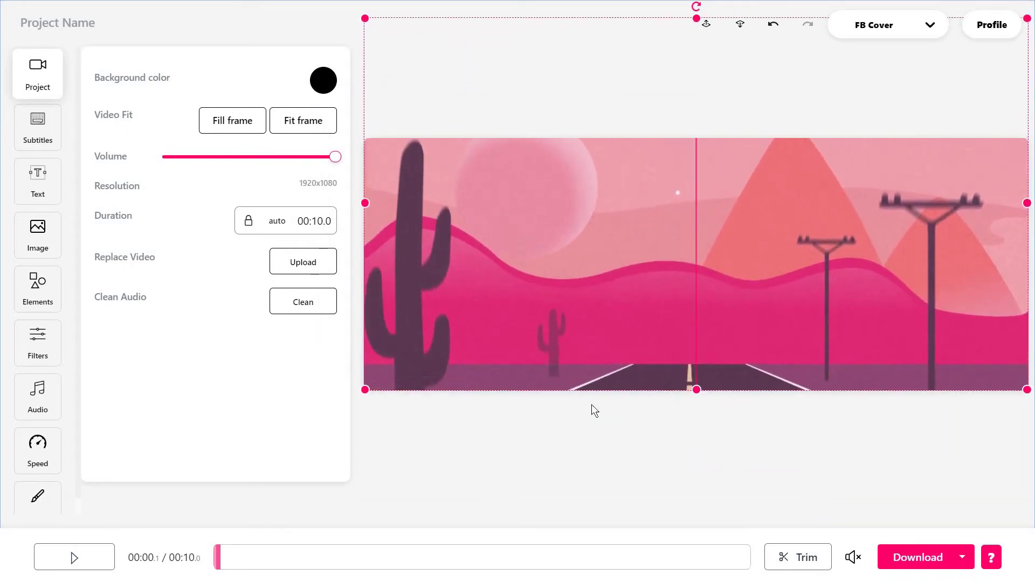
- Set the project background colour to pink #FF006A
left_click(574, 405)
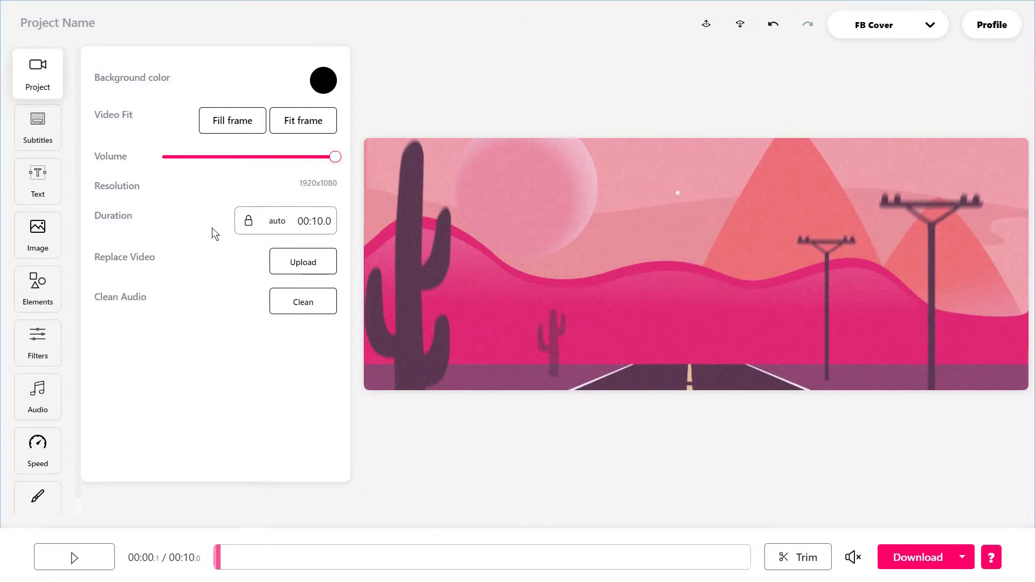
left_click(323, 81)
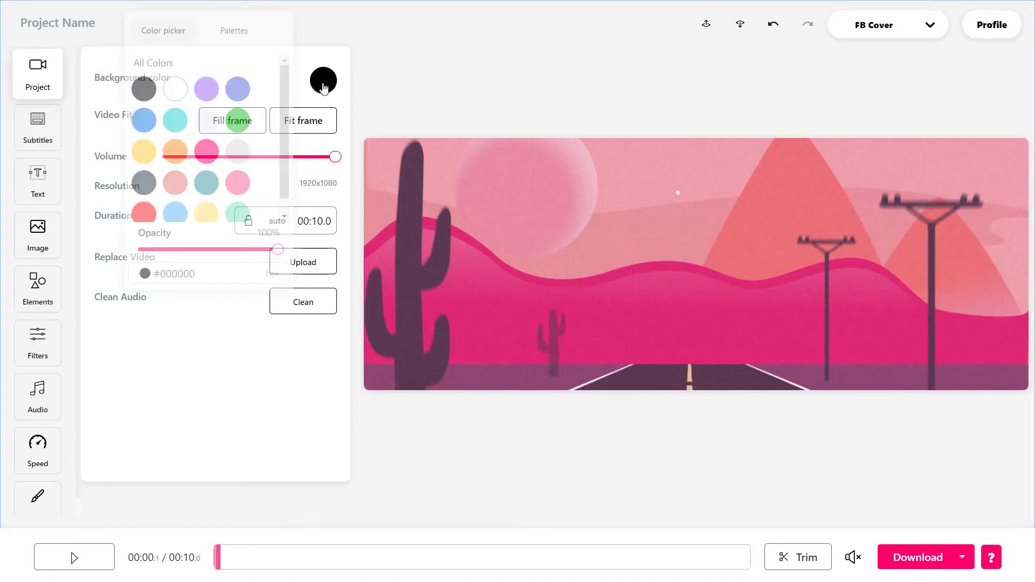
left_click(499, 192)
left_click(506, 291)
left_click_drag(505, 291, 494, 450)
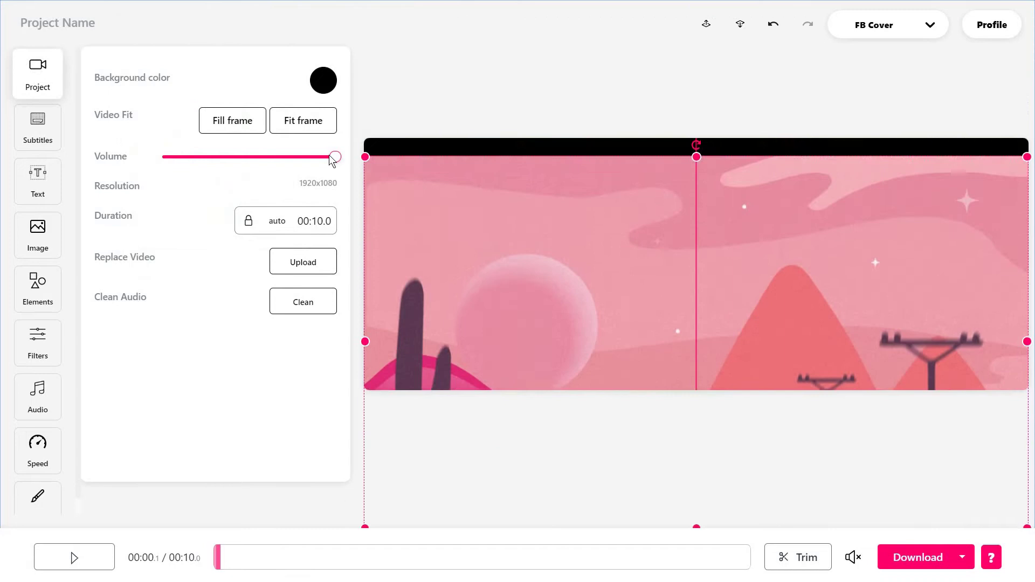
left_click(324, 81)
left_click(212, 156)
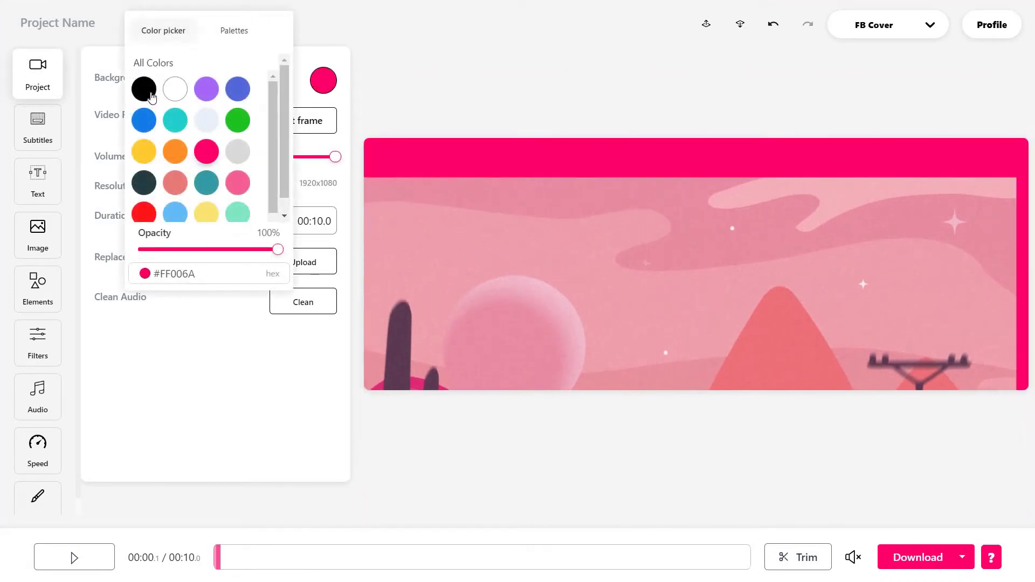
- Resize and reposition the desert video until it covers the whole FB Cover canvas
left_click(579, 221)
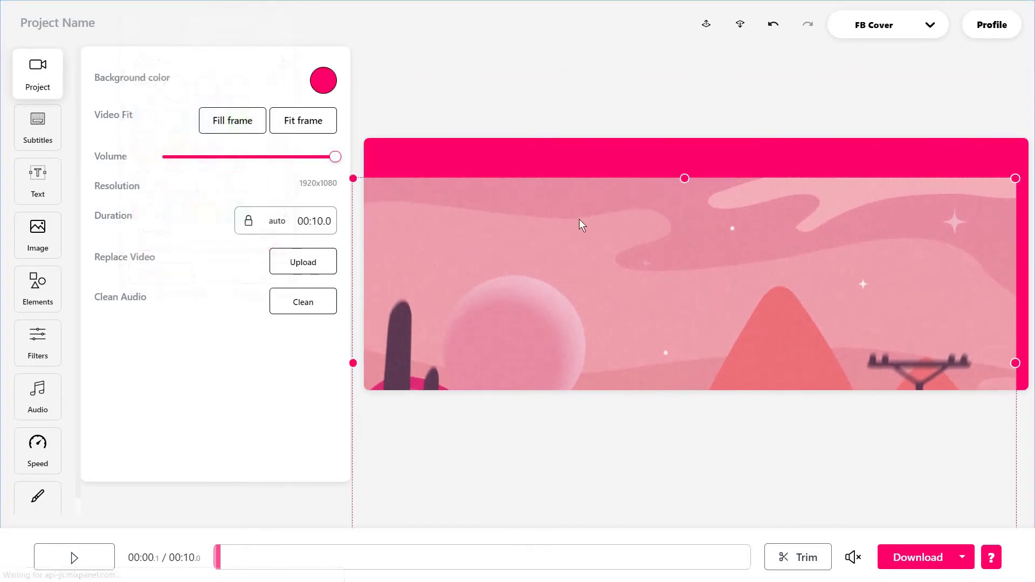
key("ctrl+z")
left_click_drag(365, 381, 557, 310)
left_click_drag(663, 186, 484, 353)
key("ctrl+z")
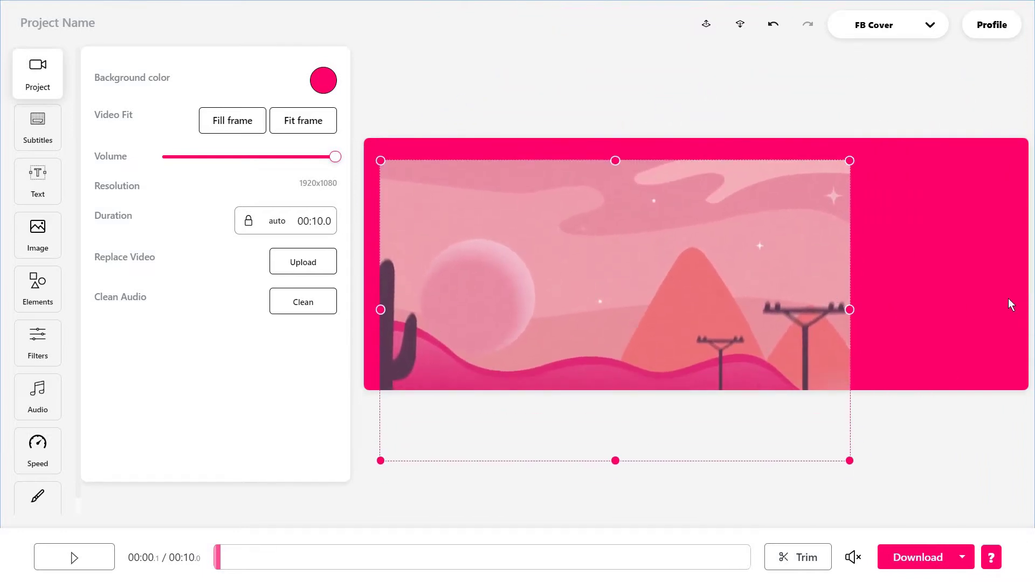
left_click_drag(849, 309, 1011, 305)
left_click_drag(698, 461, 720, 371)
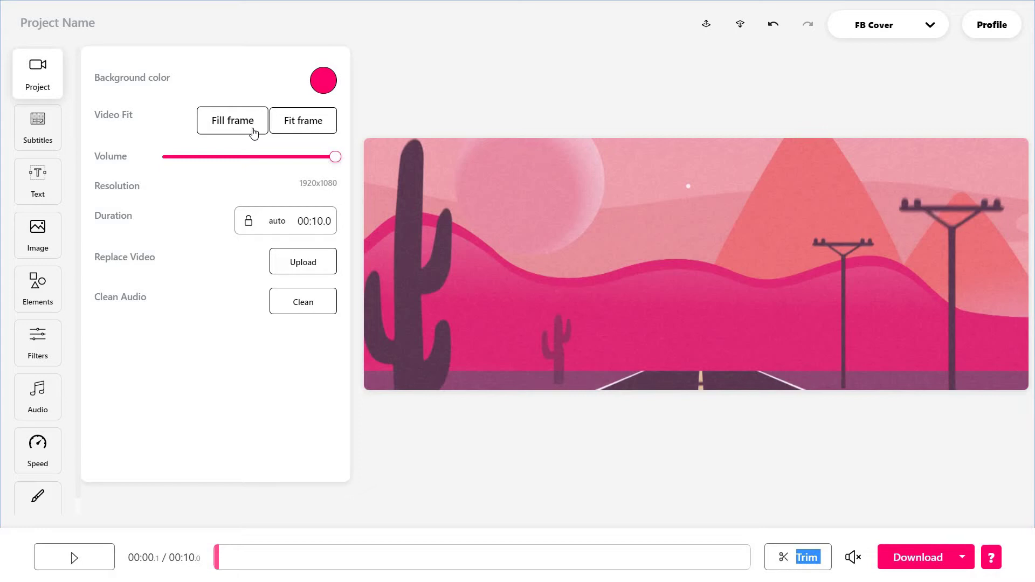
- Refit the desert video inside the FB Cover frame
left_click(289, 126)
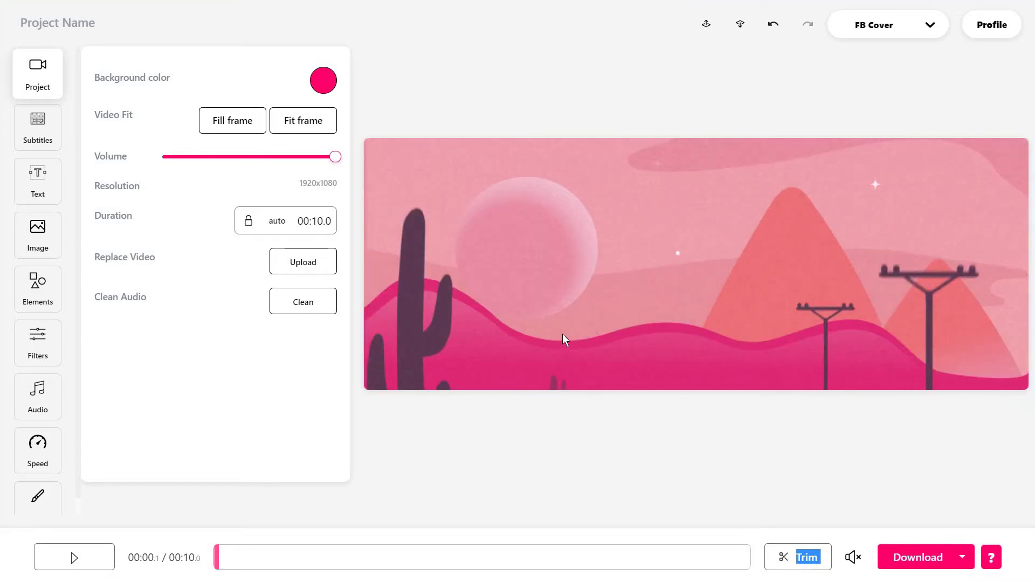
left_click(561, 266)
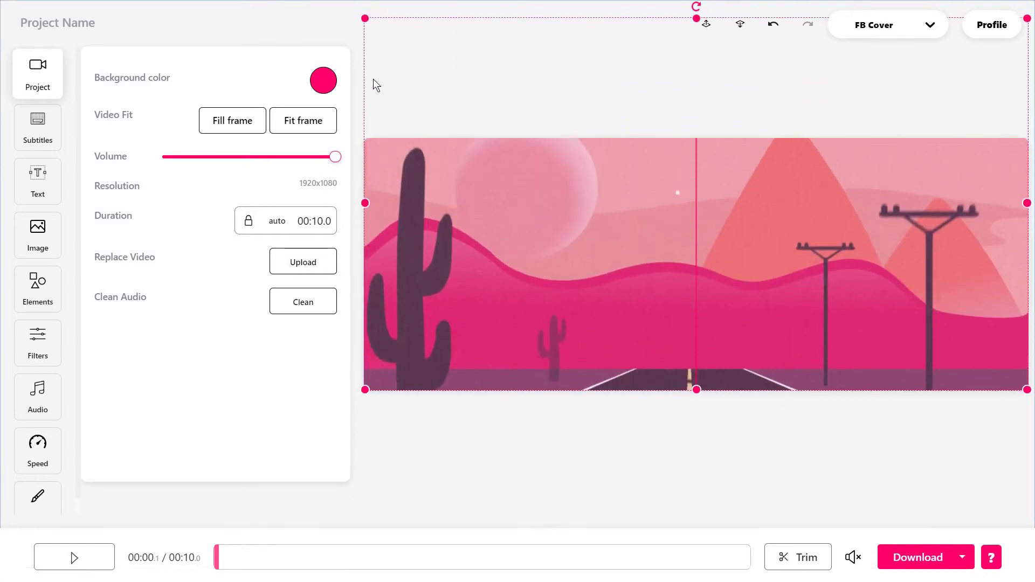
left_click(376, 85)
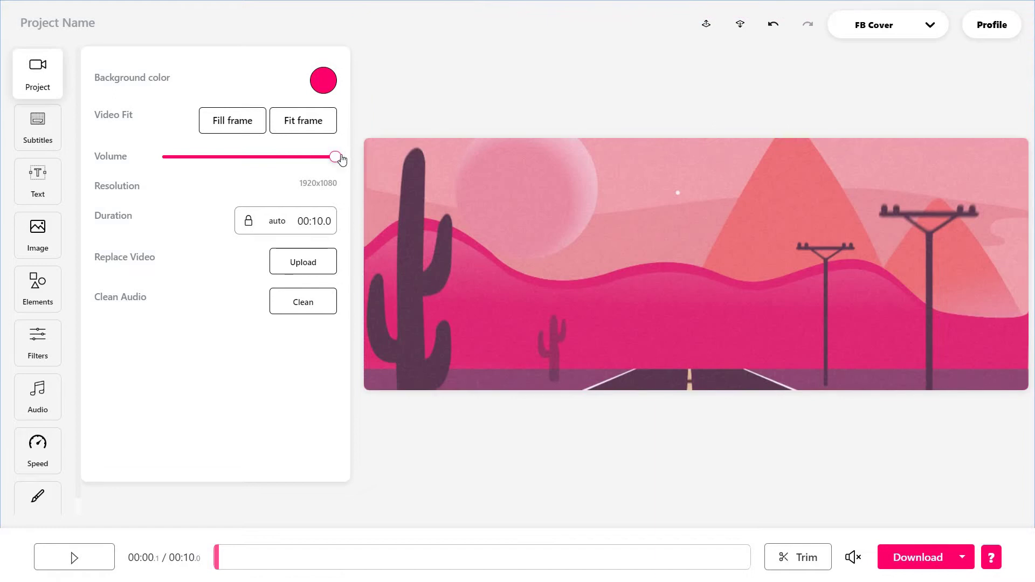
- Set the project volume slightly below full
left_click_drag(339, 159, 251, 161)
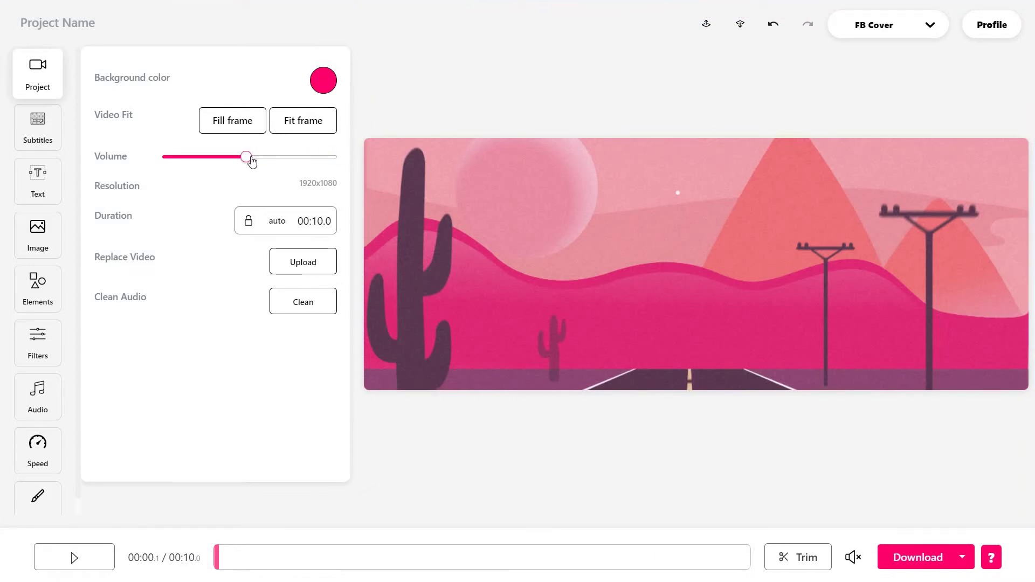
left_click_drag(373, 163, 429, 212)
key("ctrl+z")
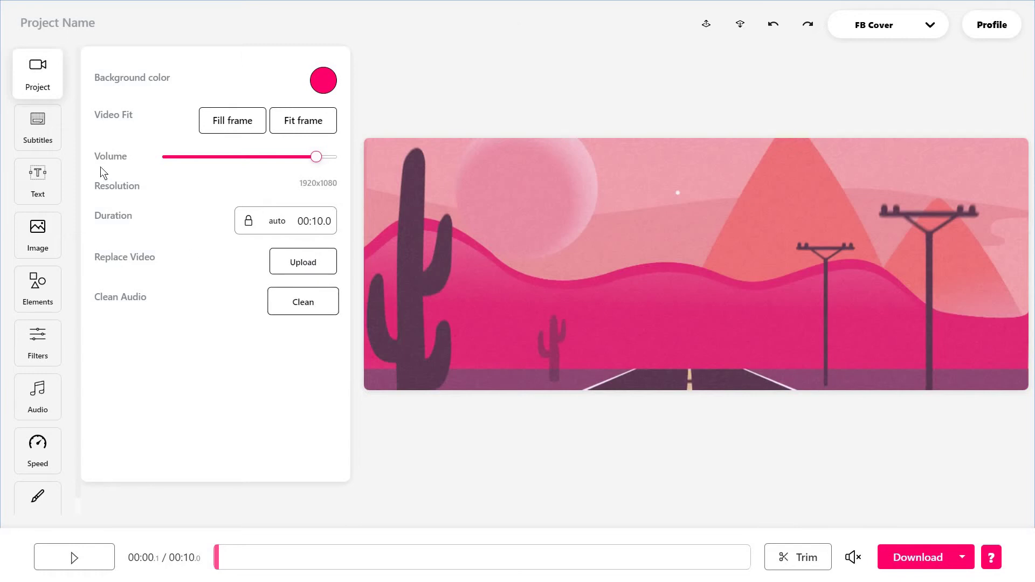
key("space")
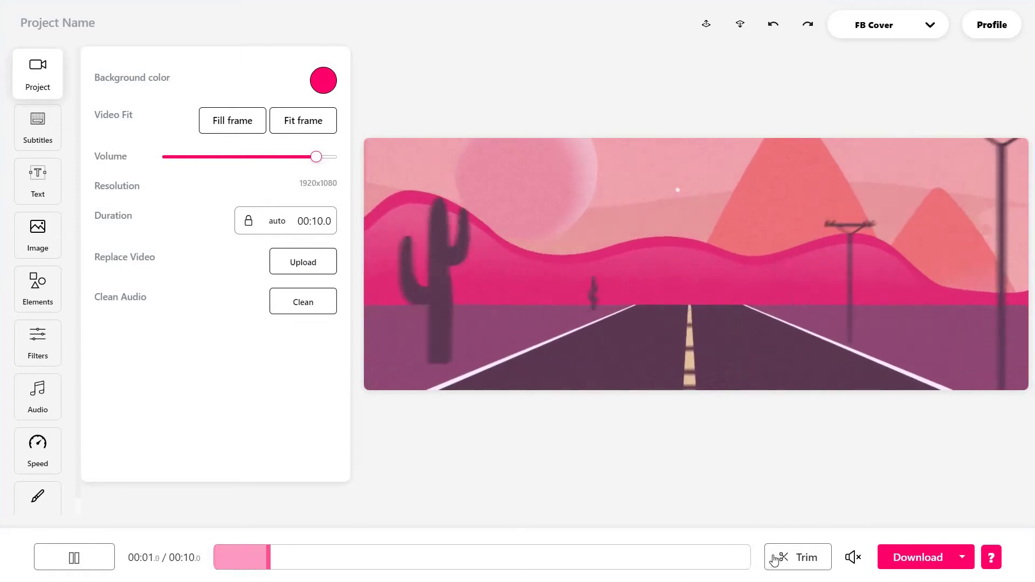
left_click(776, 559)
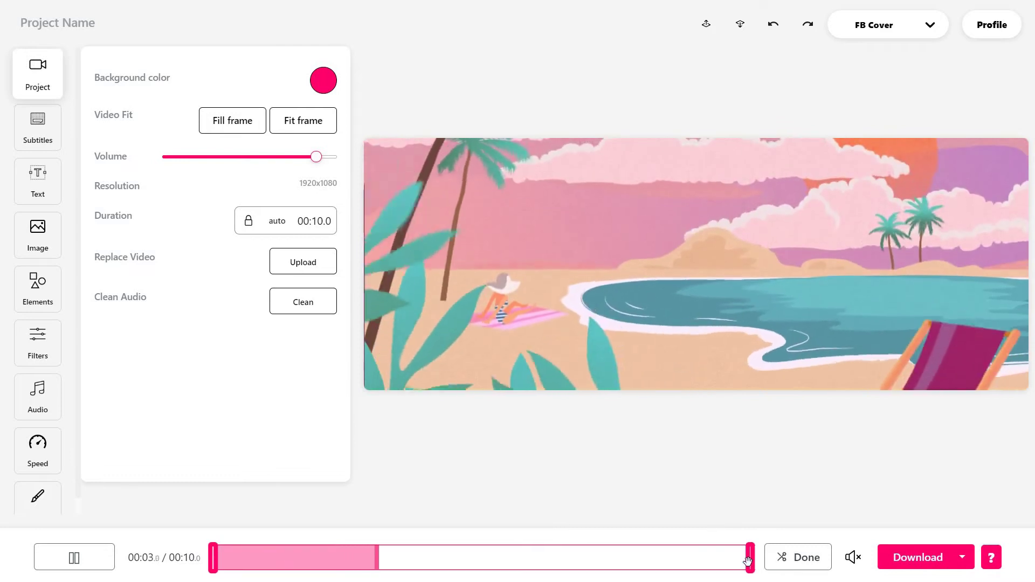
left_click_drag(748, 562, 602, 565)
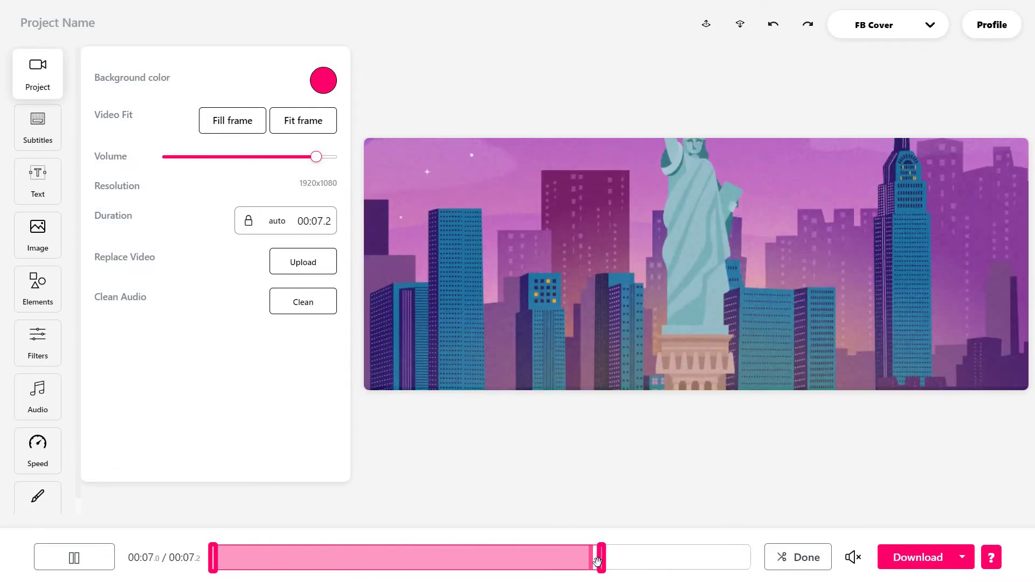
left_click_drag(599, 562, 781, 572)
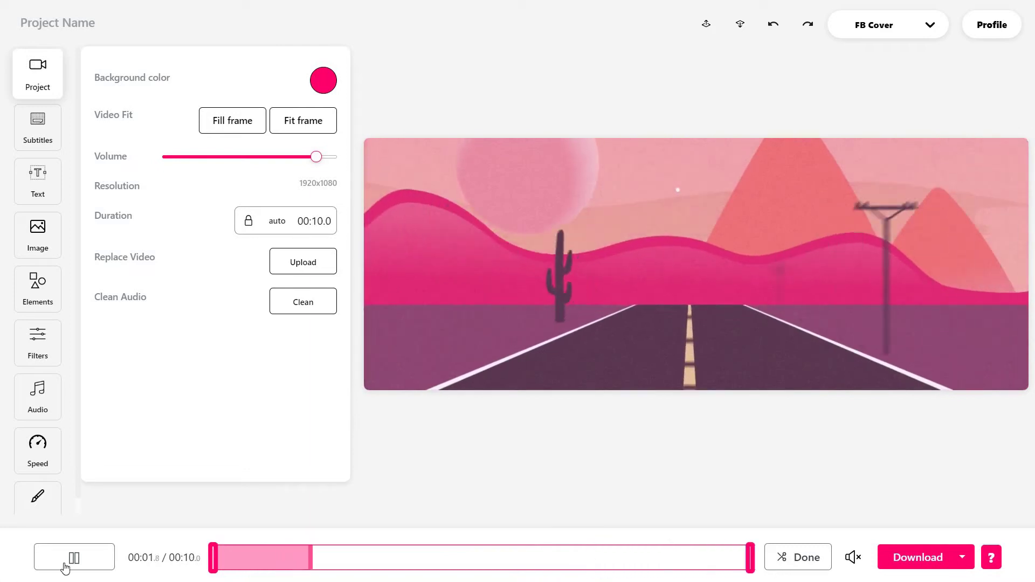
- Change the canvas format from FB Cover to the vertical Story size
left_click(41, 143)
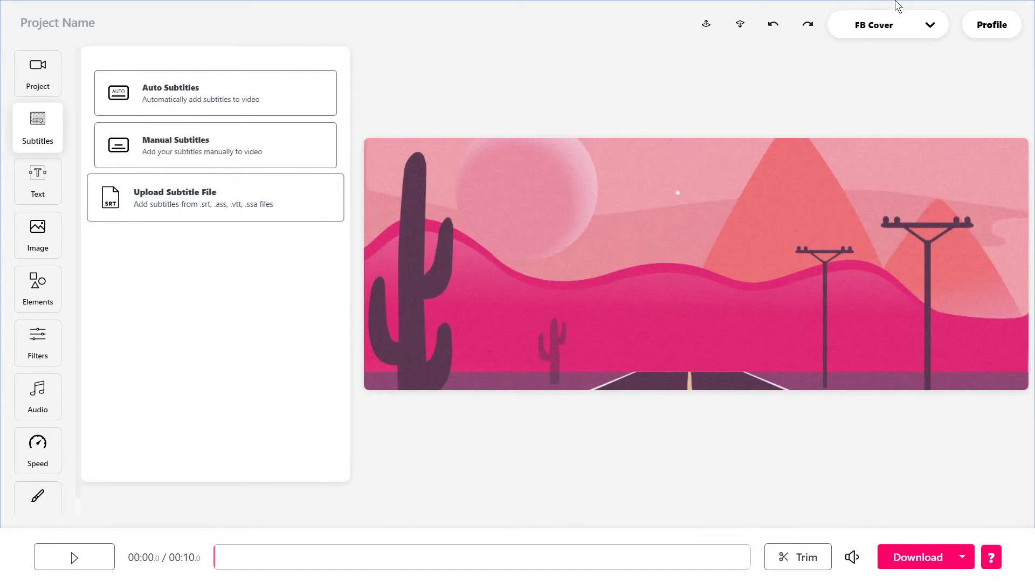
left_click(888, 25)
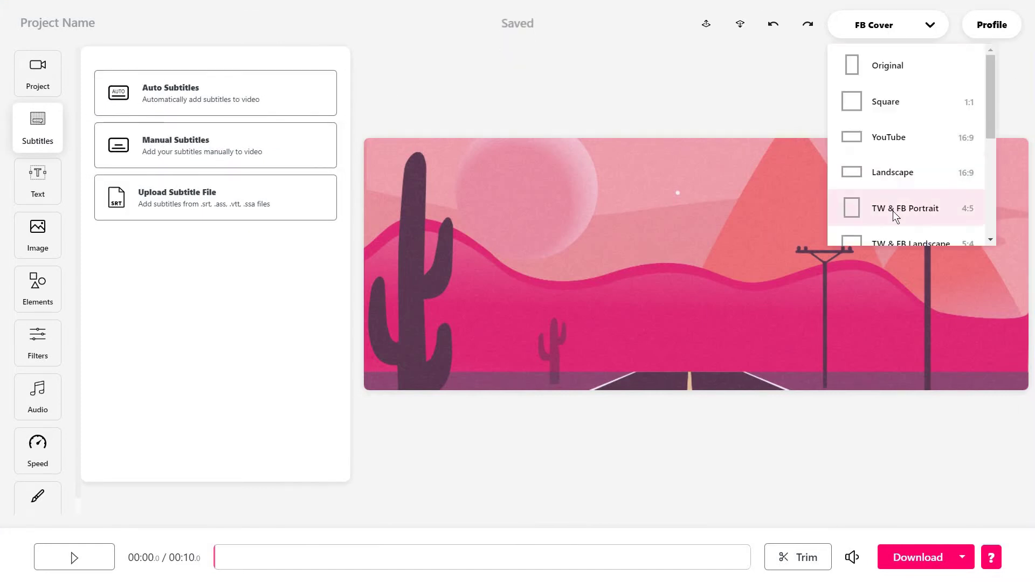
scroll(892, 211, "down", 1)
scroll(887, 147, "down", 1)
left_click(887, 142)
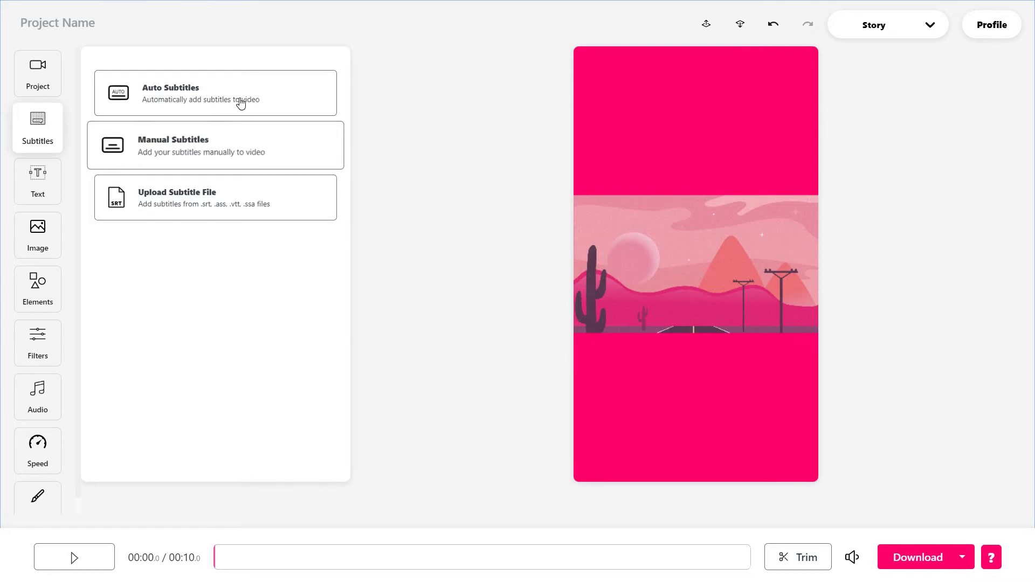
- Add a New Text subtitle for 0–3 s, move it higher, and add a second for 3–6 s
left_click(195, 156)
left_click_drag(668, 418, 669, 317)
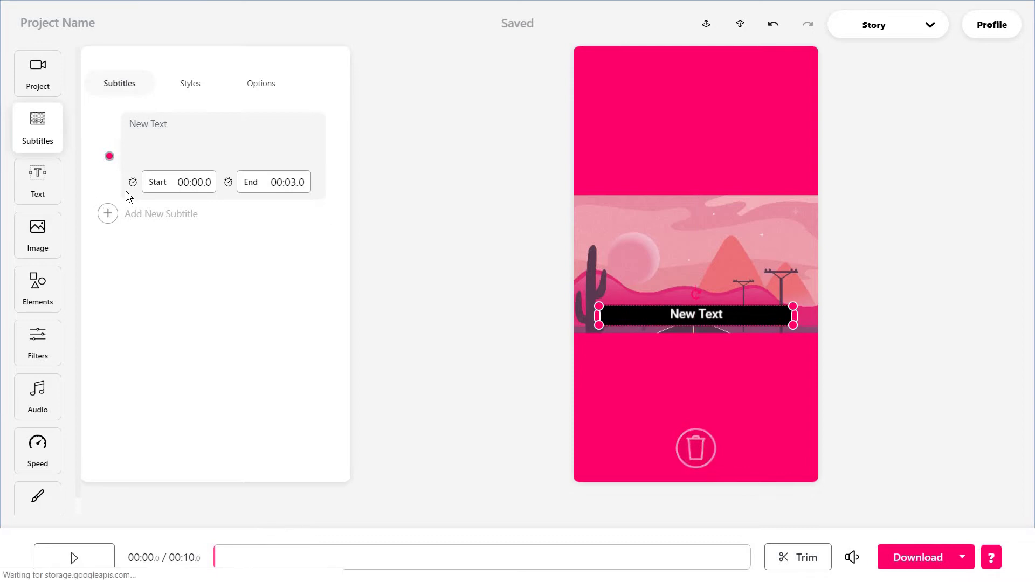
mouse_move(143, 188)
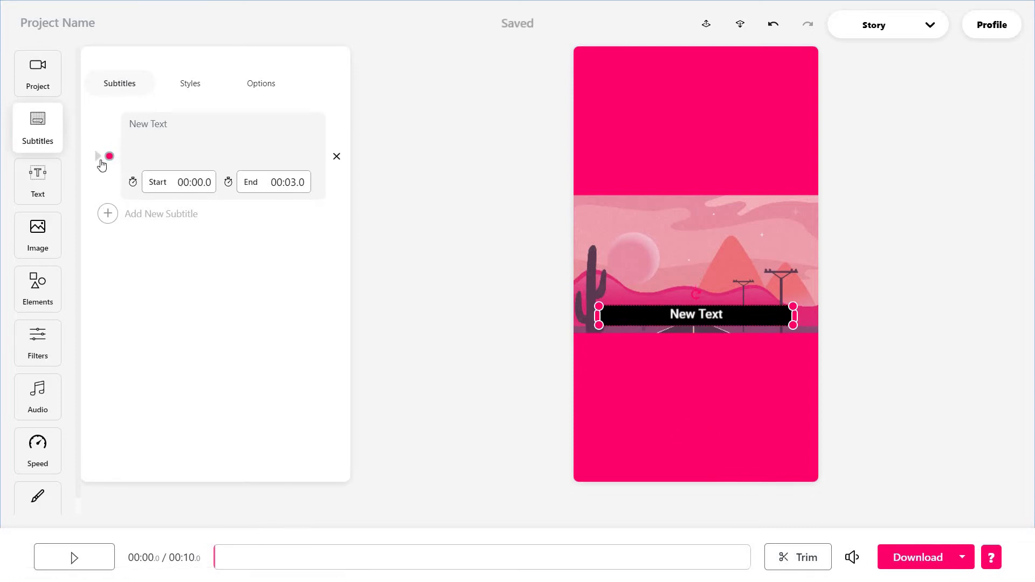
left_click(101, 161)
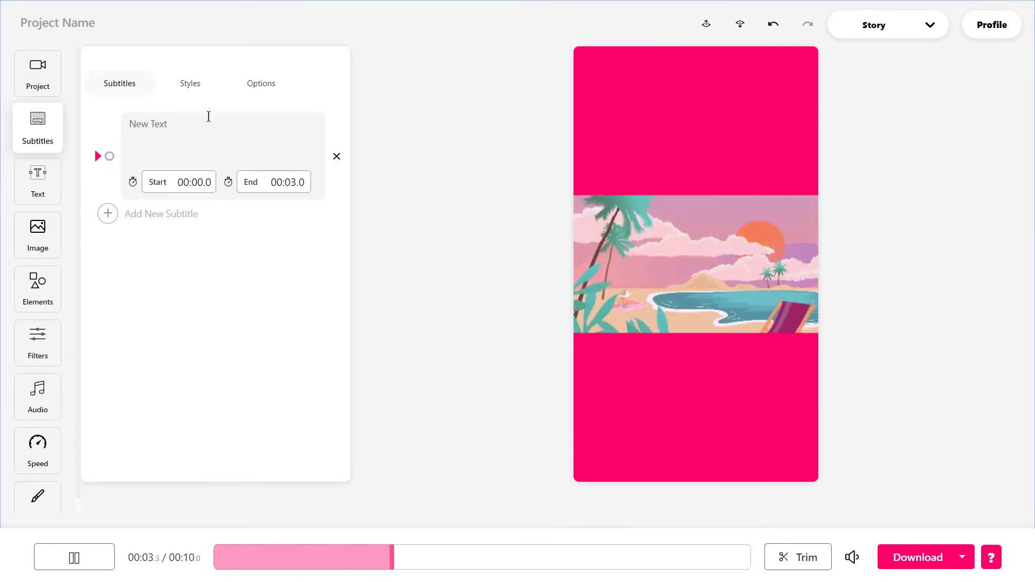
left_click(107, 213)
- Apply the Stylistic subtitle style and preview it
mouse_move(185, 268)
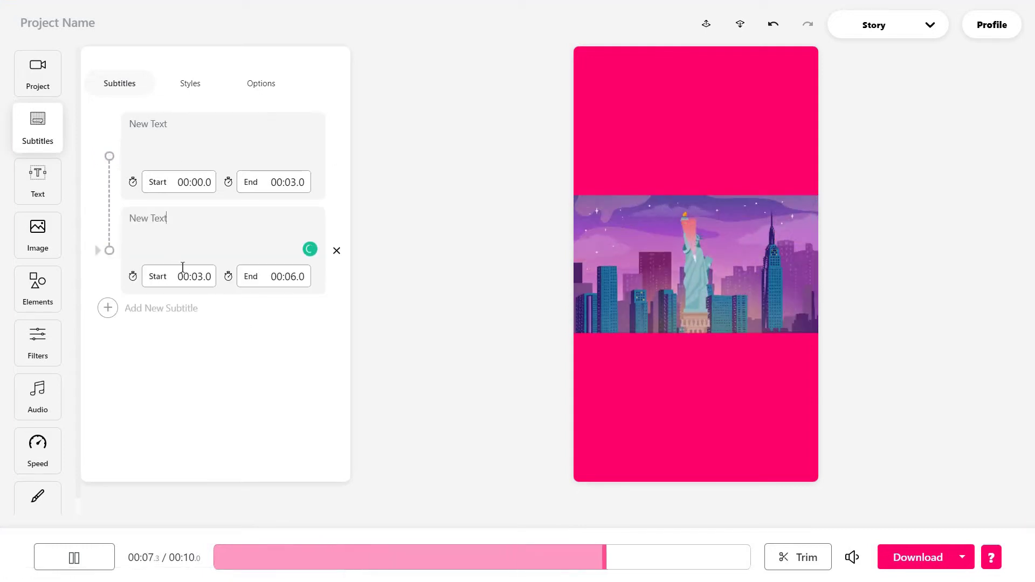
left_click(190, 83)
scroll(198, 429, "down", 2)
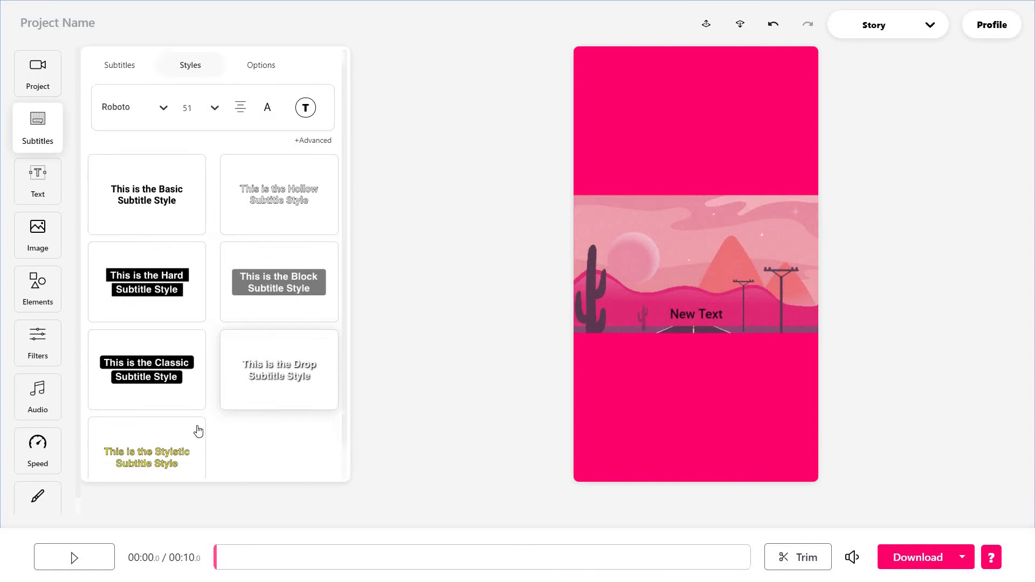
left_click(163, 429)
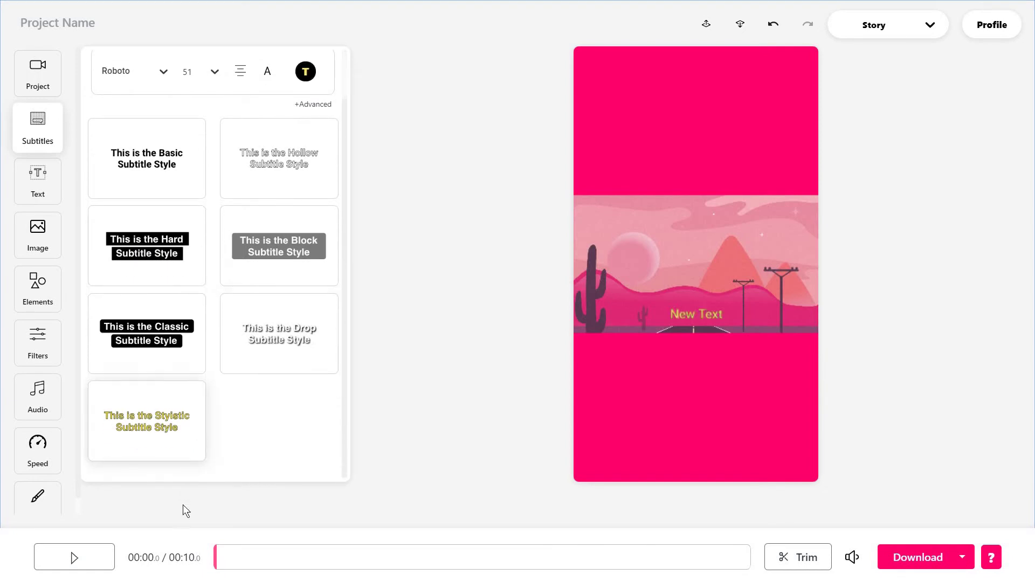
left_click(92, 563)
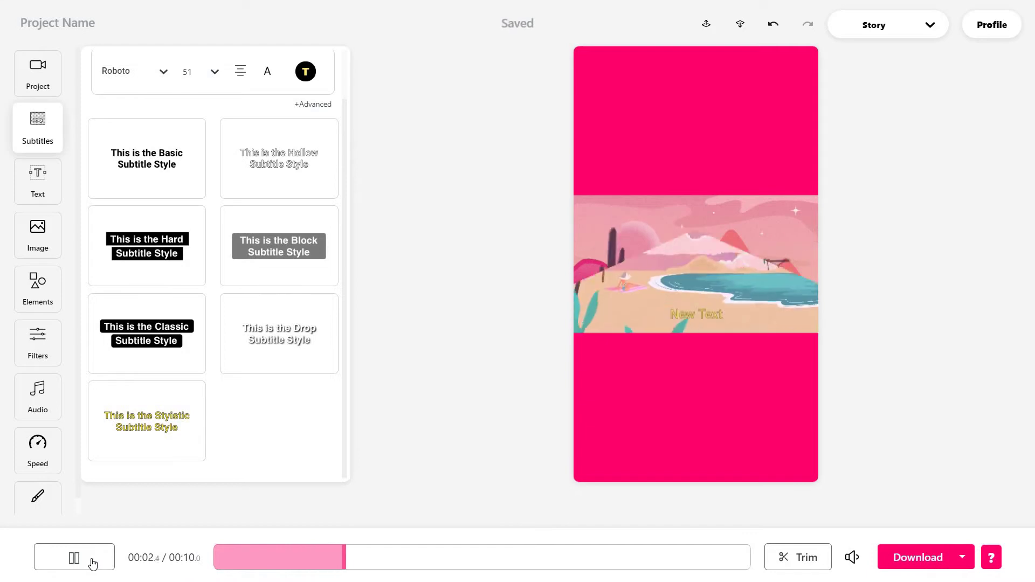
left_click(92, 564)
scroll(279, 257, "up", 1)
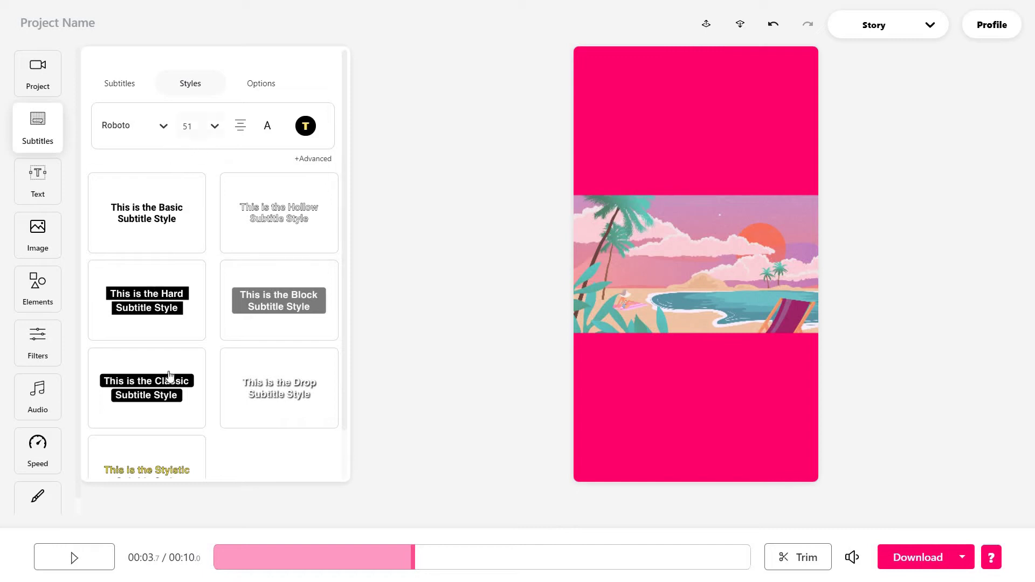
- Set the subtitles to Alfa Slab One, size 48, centre-aligned
left_click(208, 132)
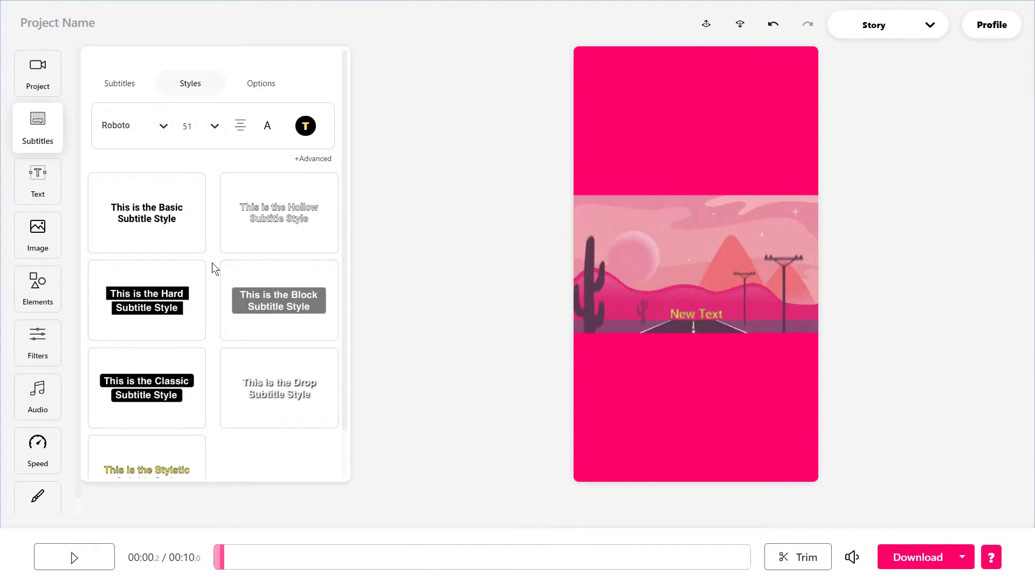
left_click(212, 263)
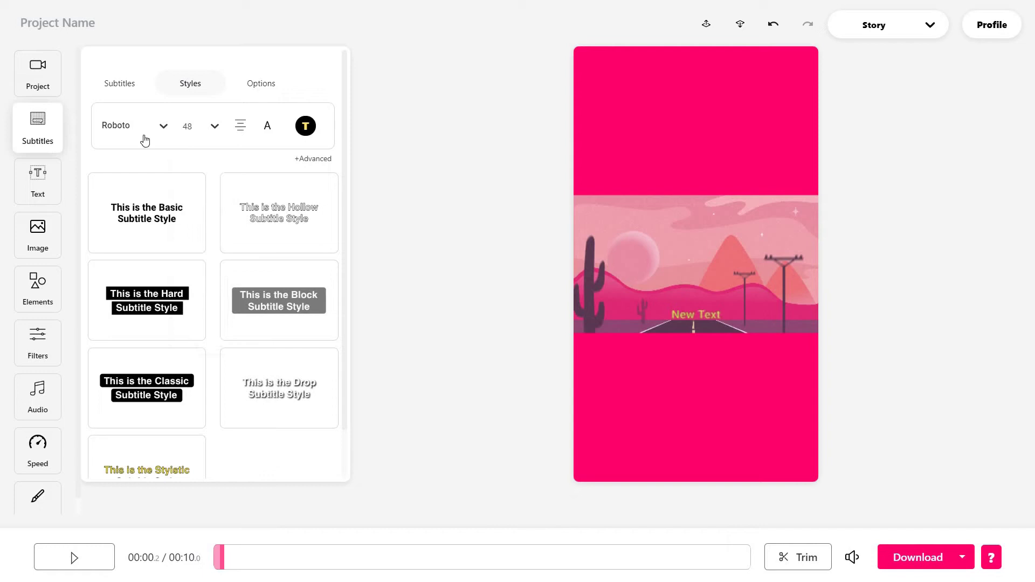
left_click(144, 139)
left_click(145, 192)
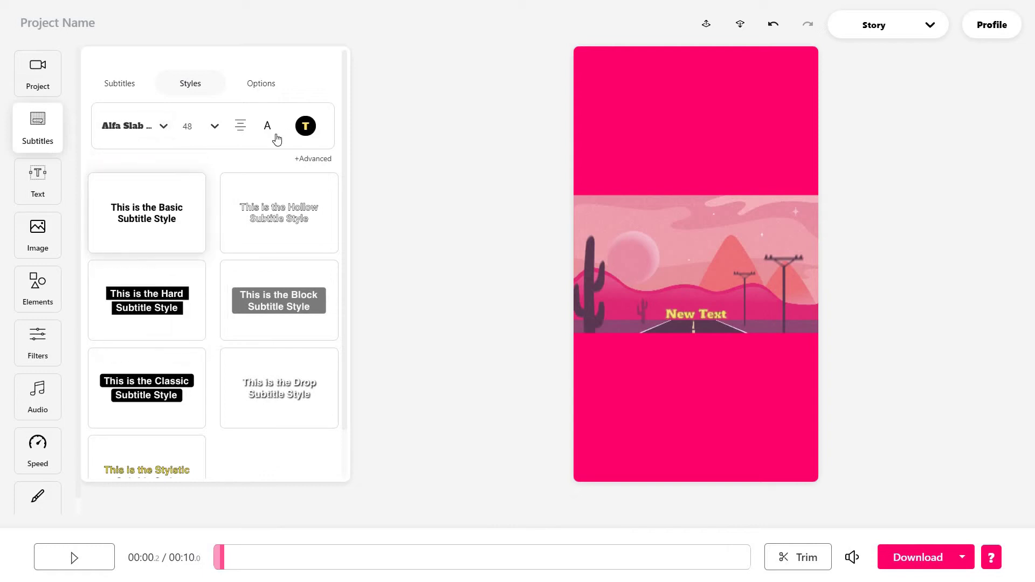
left_click(240, 125)
left_click(240, 125)
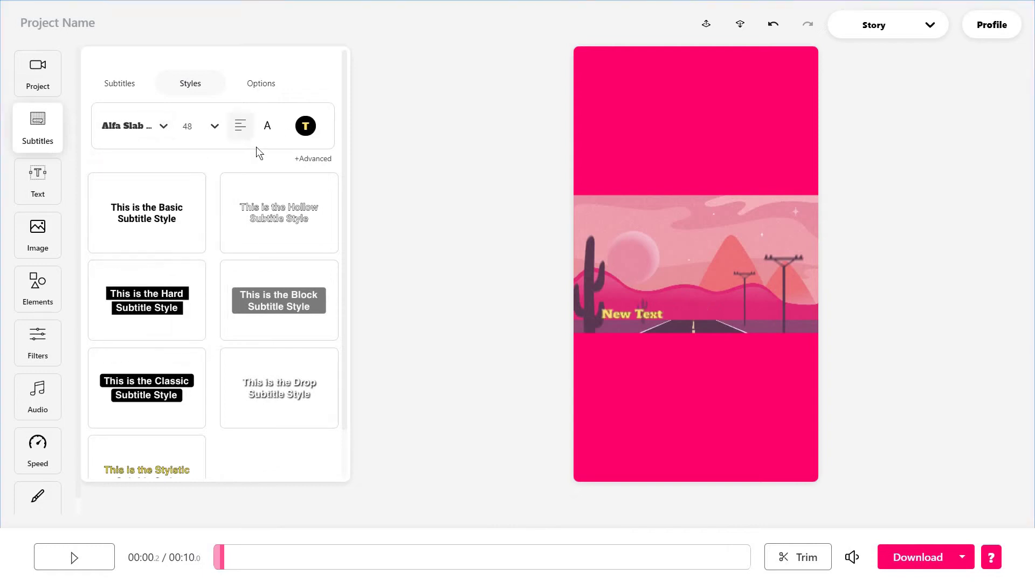
left_click(247, 134)
- Colour the subtitle text teal #359BA5 at 100% opacity and return to the subtitle list
left_click(268, 134)
left_click(306, 126)
left_click(303, 293)
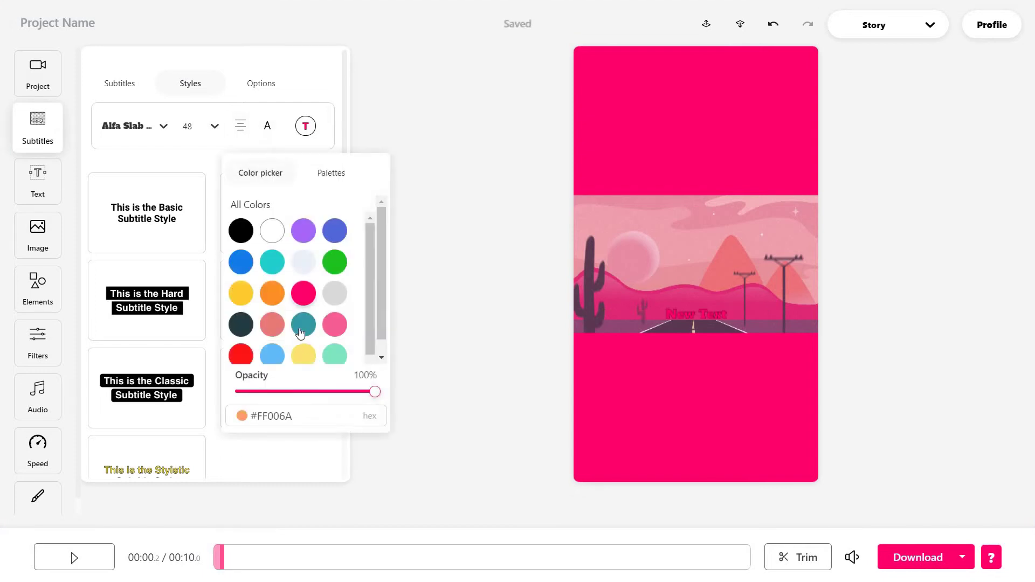
left_click(302, 326)
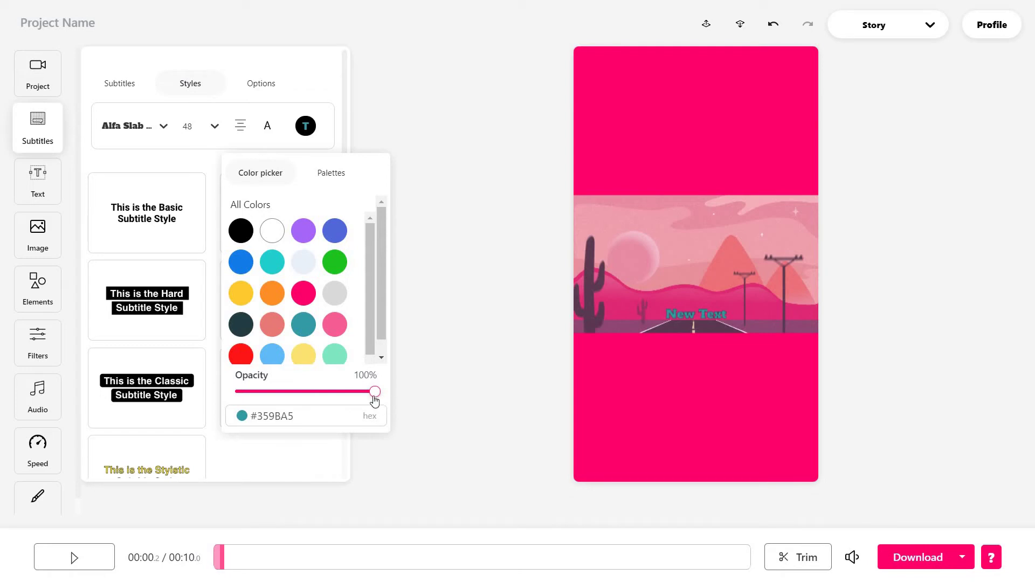
left_click_drag(375, 398, 420, 397)
left_click(297, 128)
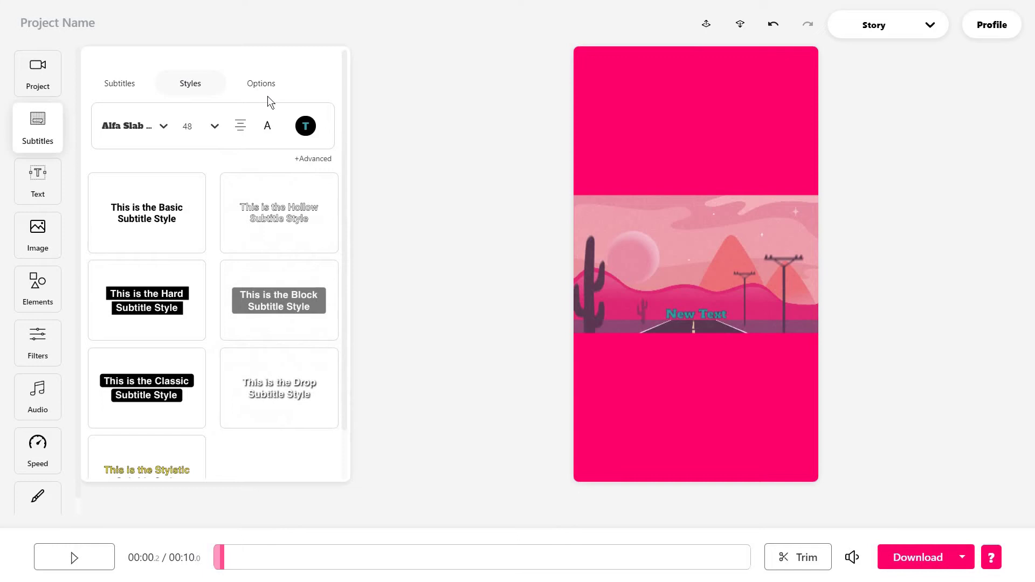
left_click(267, 96)
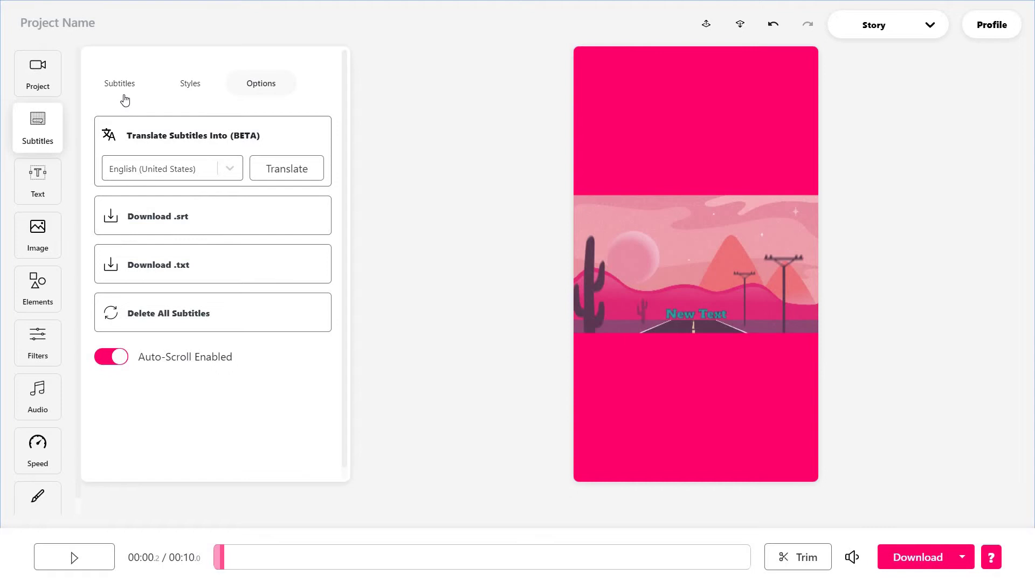
left_click(128, 99)
- Write 'Hello, YouTube!' and a presenter introduction as the two subtitles, then preview them
key("F11")
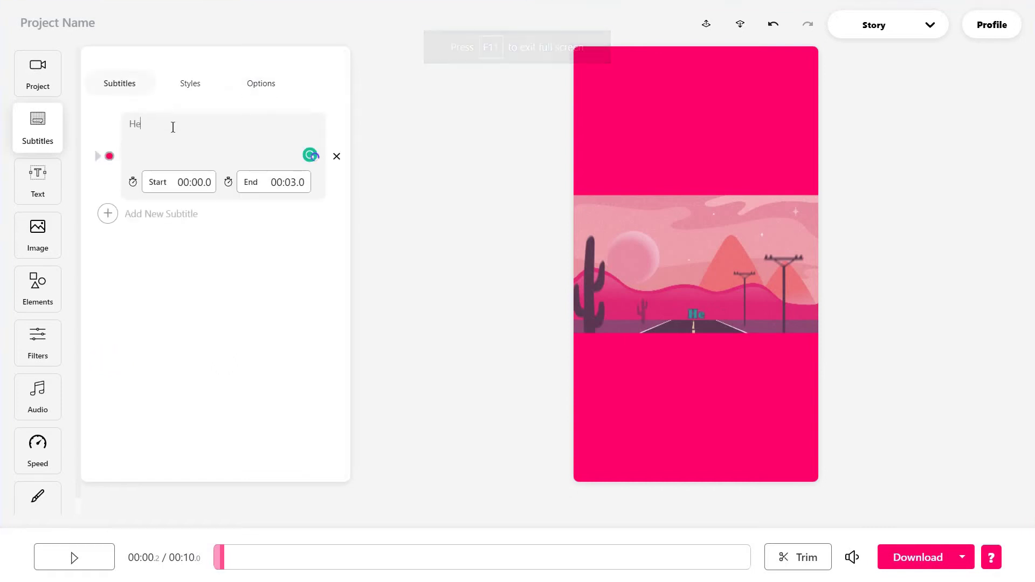
type("llo, YouTube!")
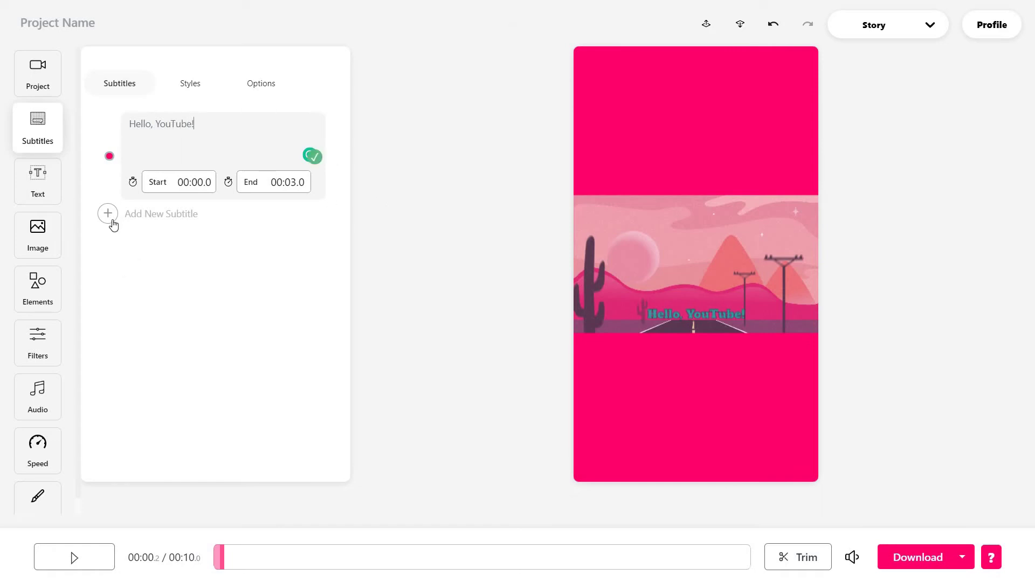
left_click(125, 215)
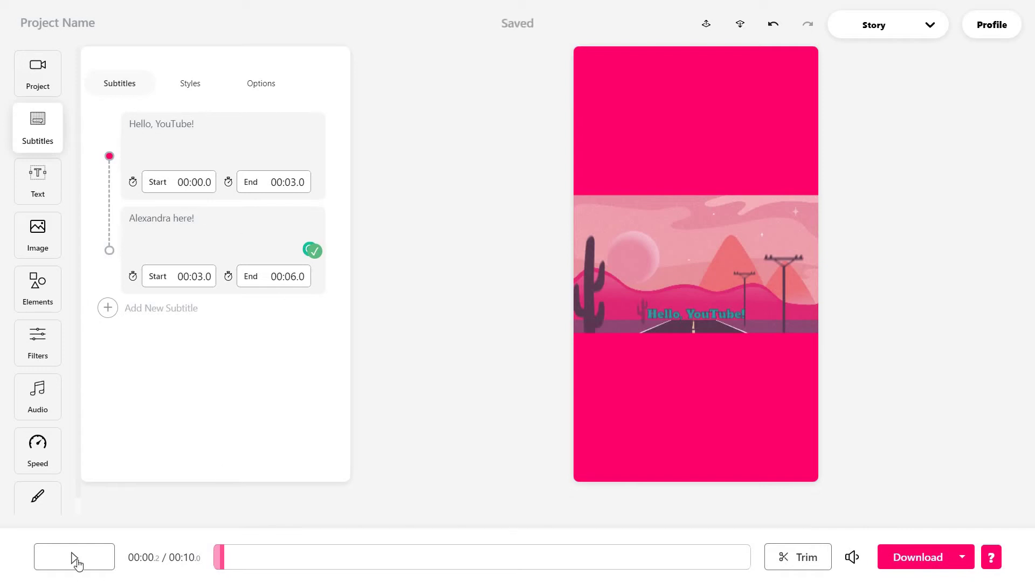
left_click(204, 551)
key("space")
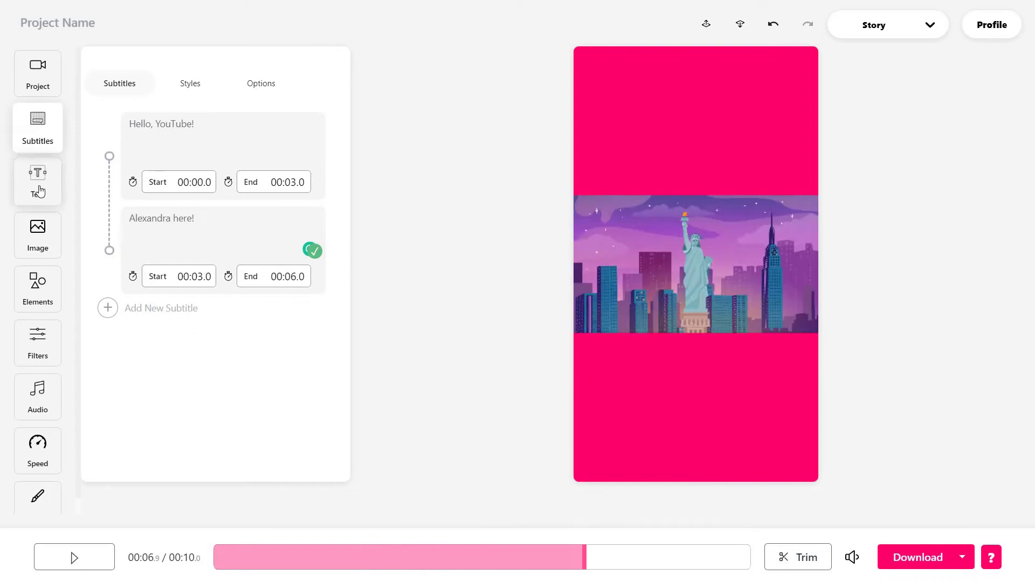
left_click(39, 183)
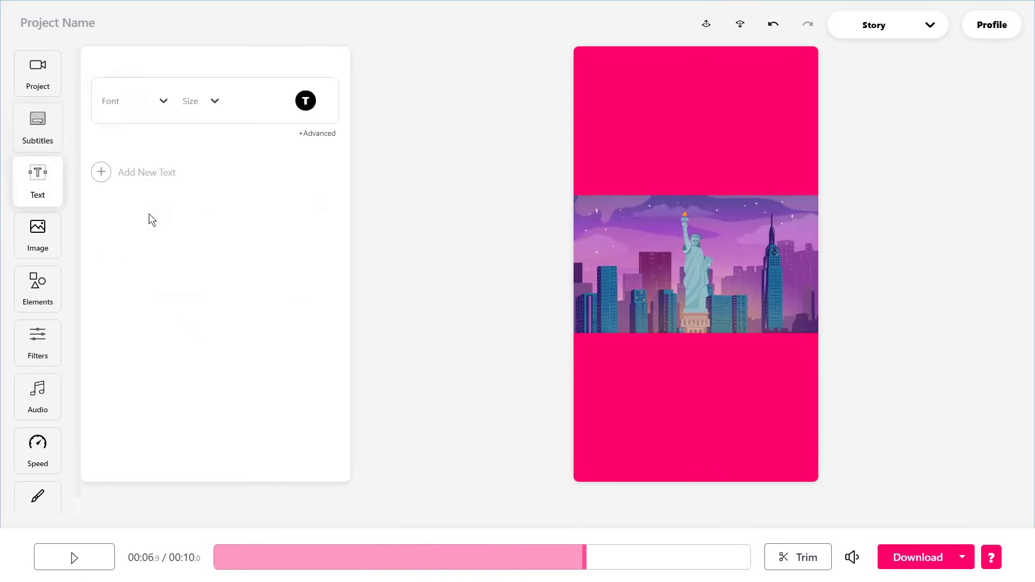
- Add a new text overlay and replace its placeholder with the presenter's name
left_click(142, 174)
double_click(158, 182)
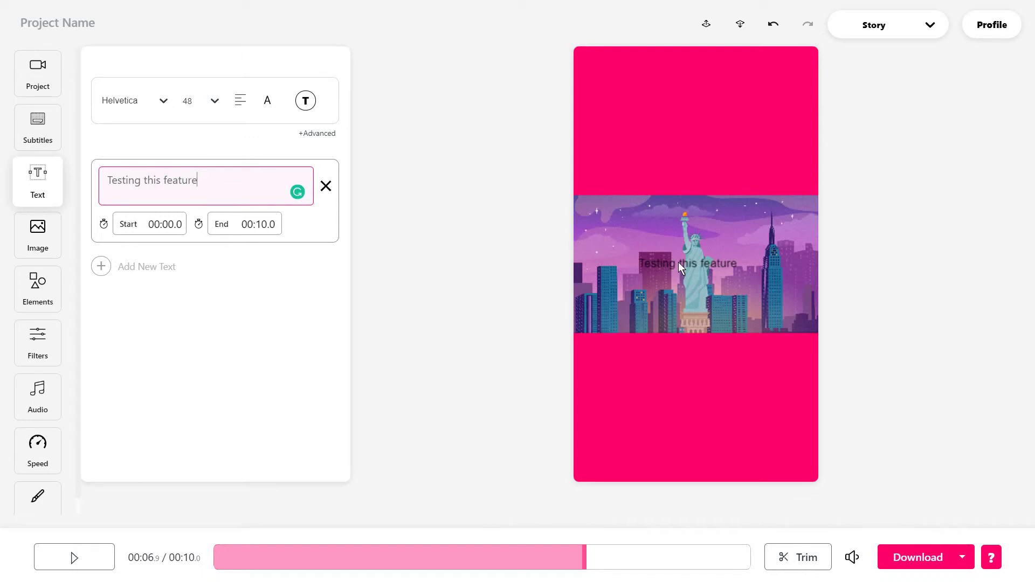
left_click(695, 268)
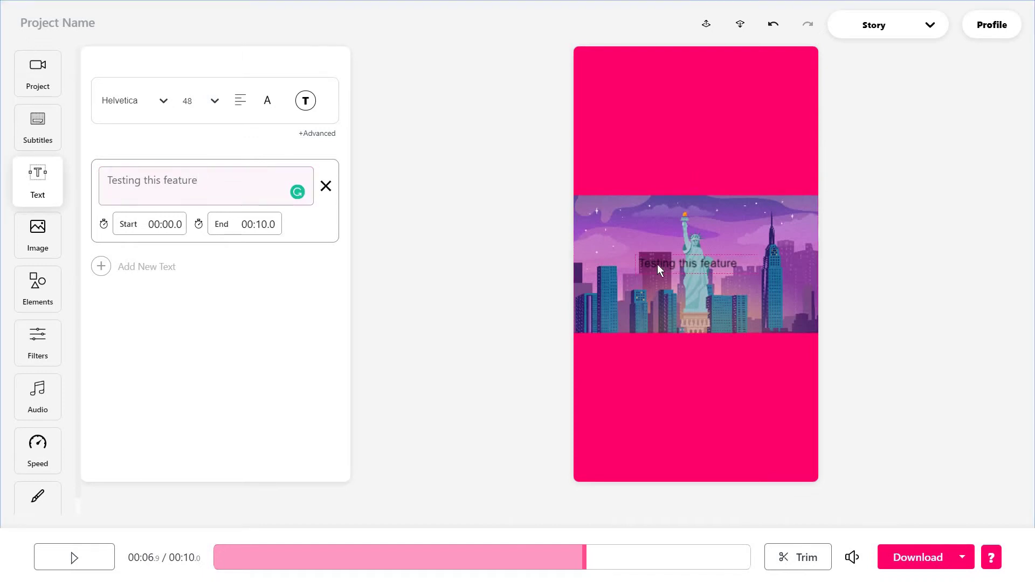
left_click_drag(657, 265, 619, 208)
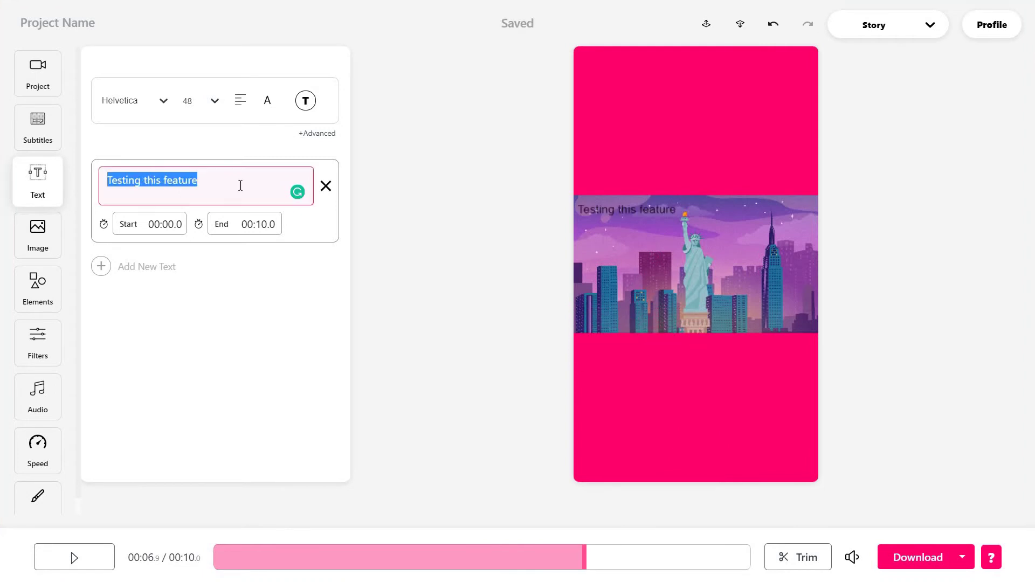
type("Alexandra")
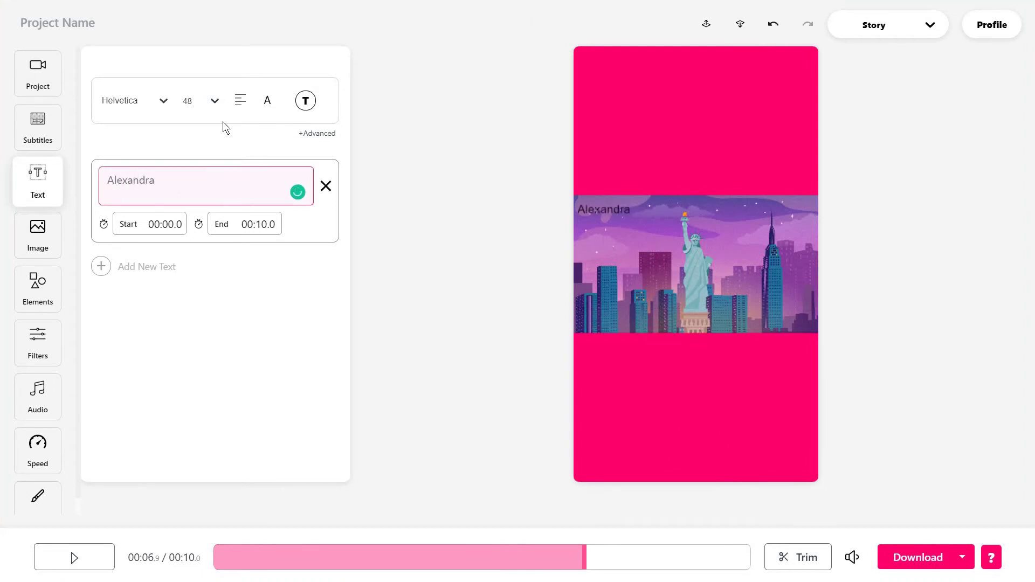
- Set the name text to size 18, nudge it to the top-left corner, and play the video
left_click(215, 101)
left_click(199, 147)
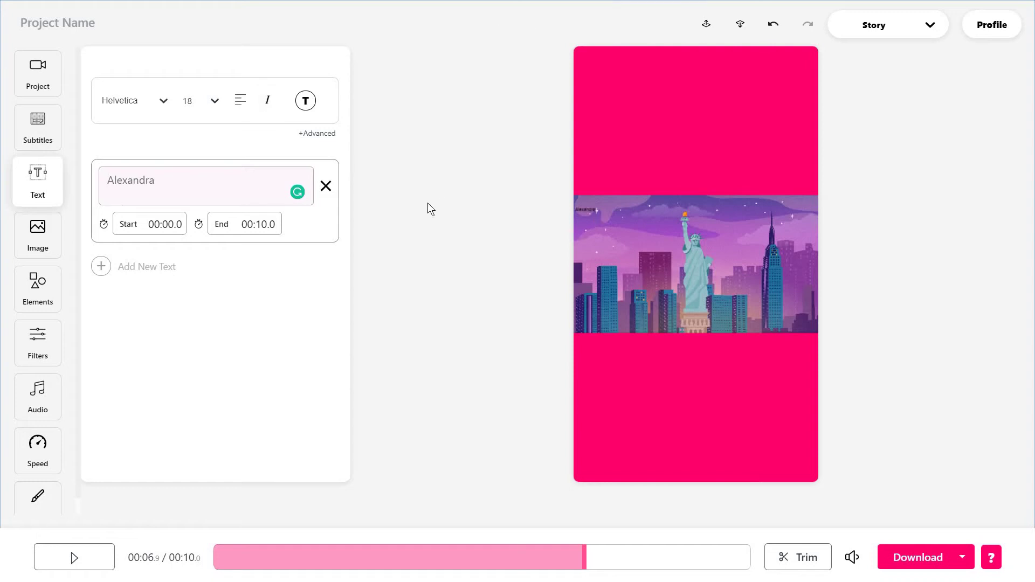
left_click_drag(599, 210, 610, 205)
left_click(86, 568)
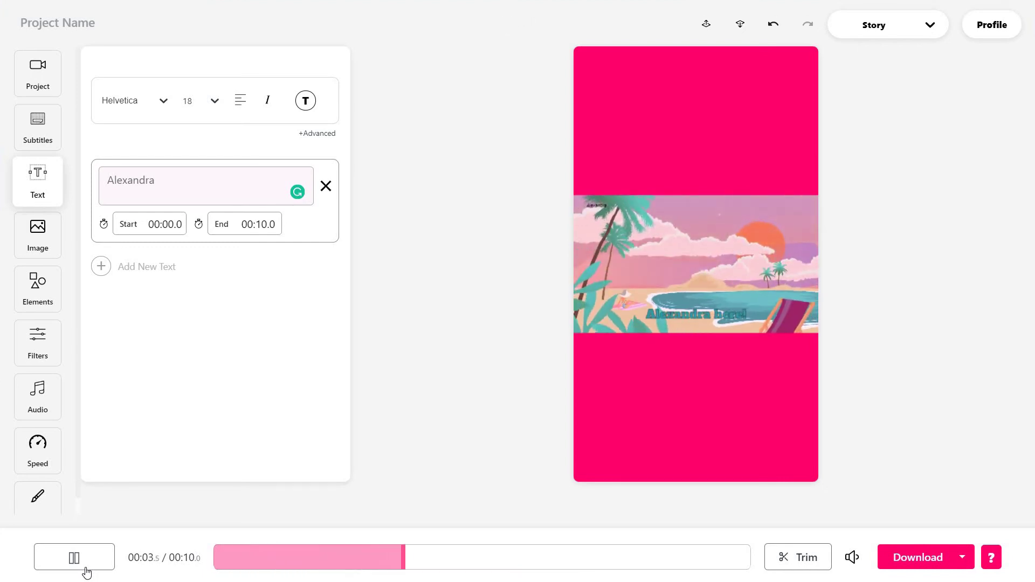
- Delete the name text and place the uploaded face photo at the banner's top-left
left_click(325, 187)
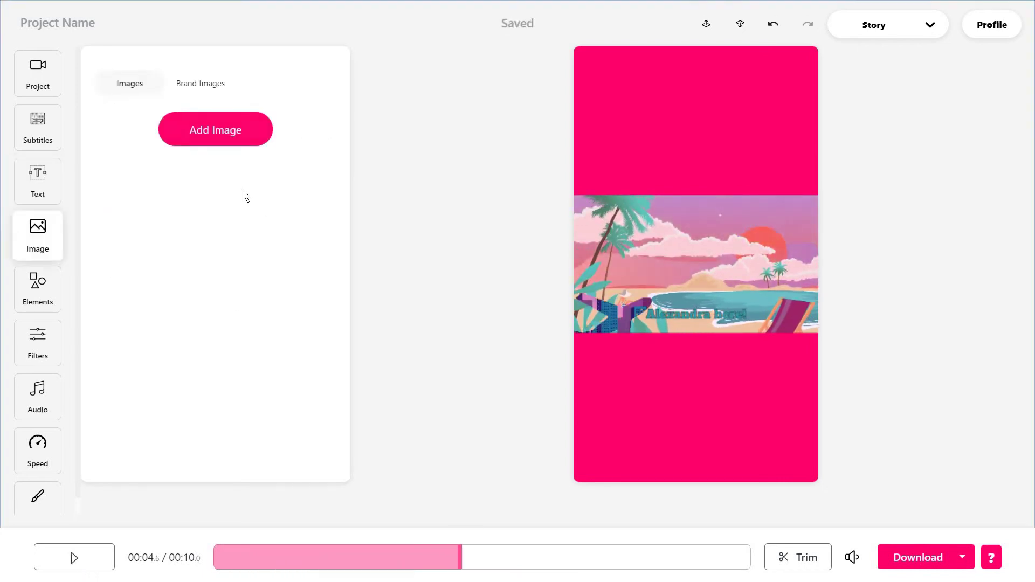
left_click(247, 139)
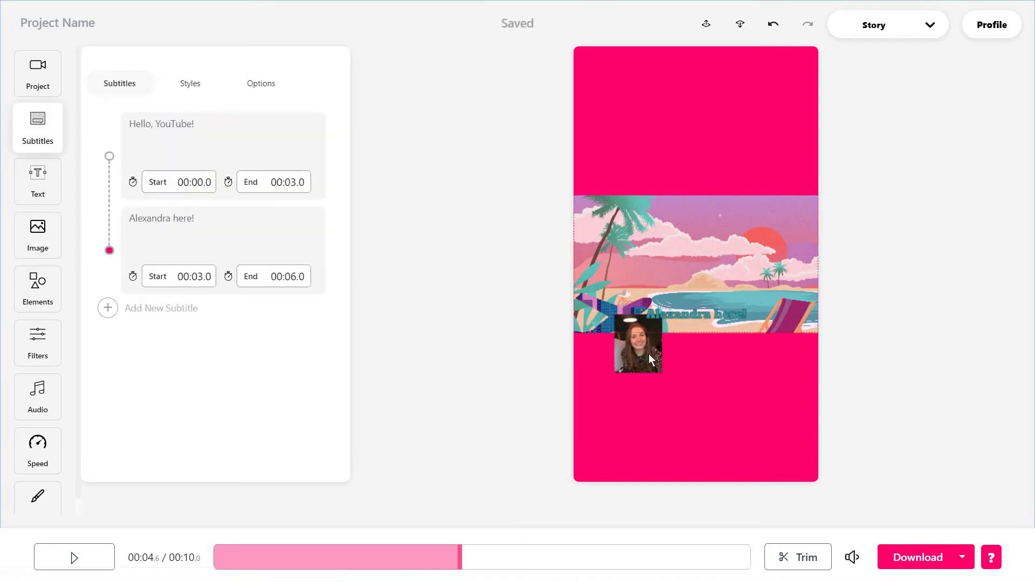
left_click_drag(620, 254, 618, 244)
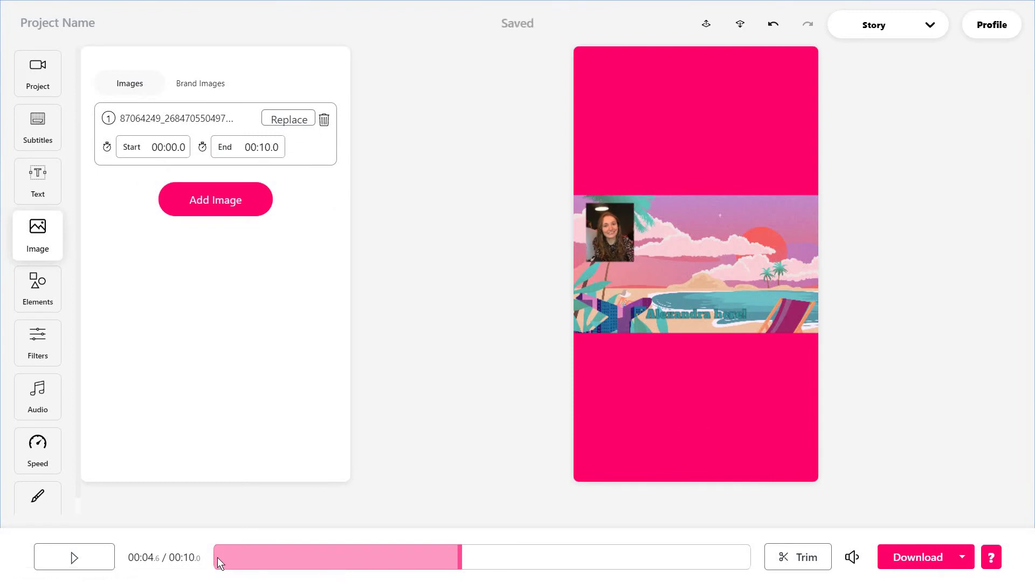
- Shrink the face photo to a small thumbnail in the top-left corner
left_click(74, 557)
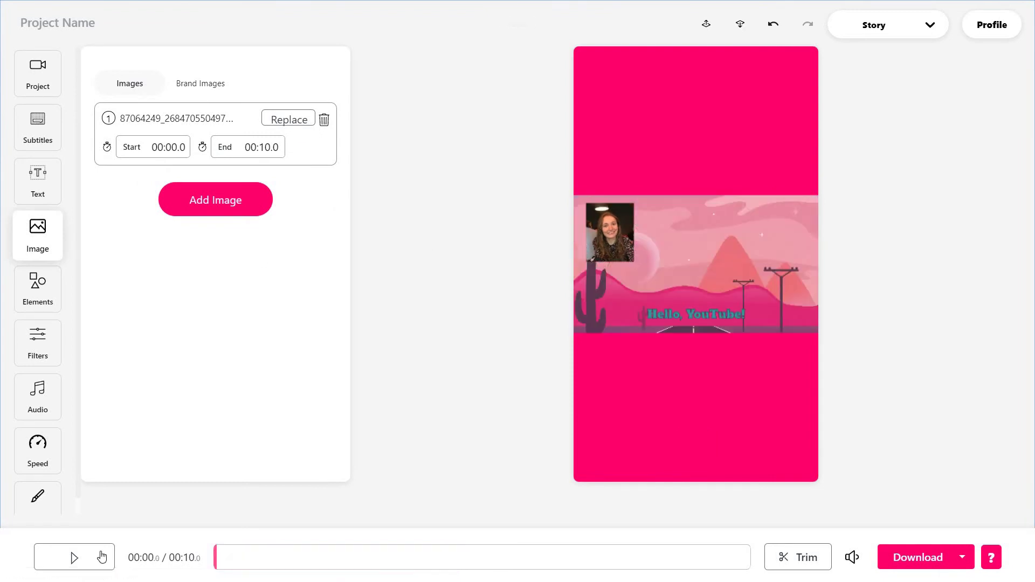
left_click(620, 243)
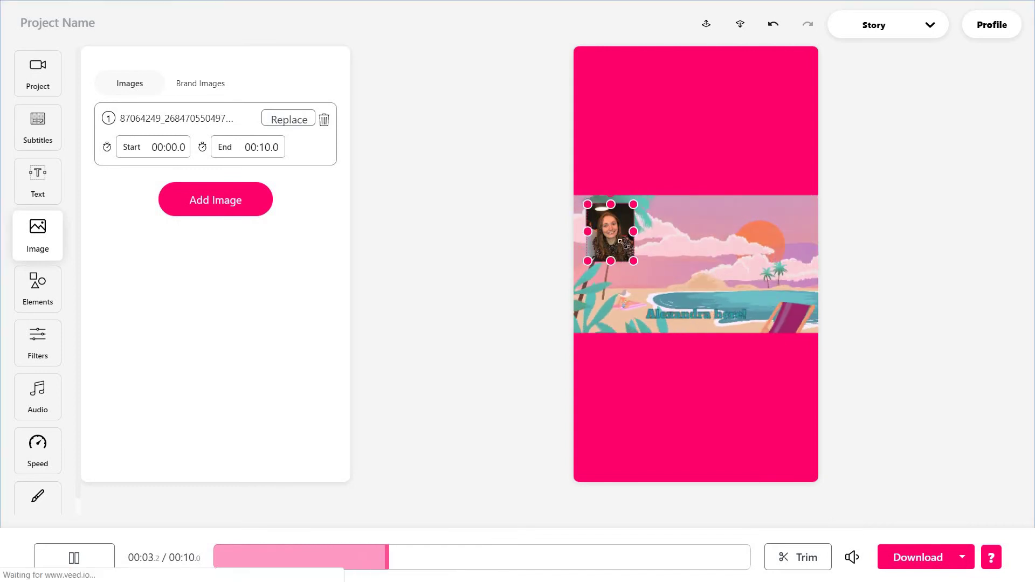
left_click_drag(623, 244, 603, 220)
left_click(610, 226)
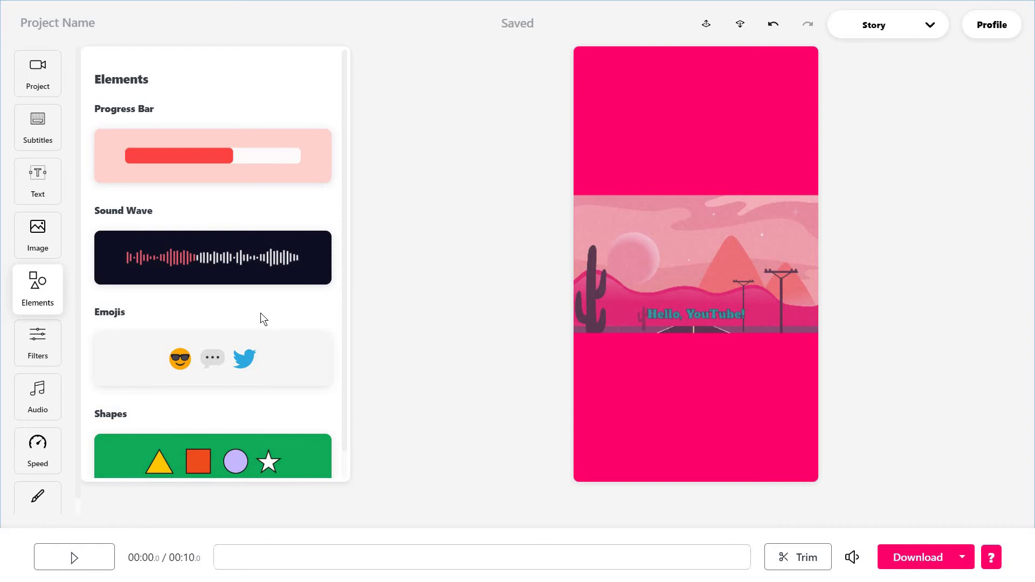
- Add the star-eyes emoji sticker from the Emojis collection and pause playback
scroll(260, 313, "down", 1)
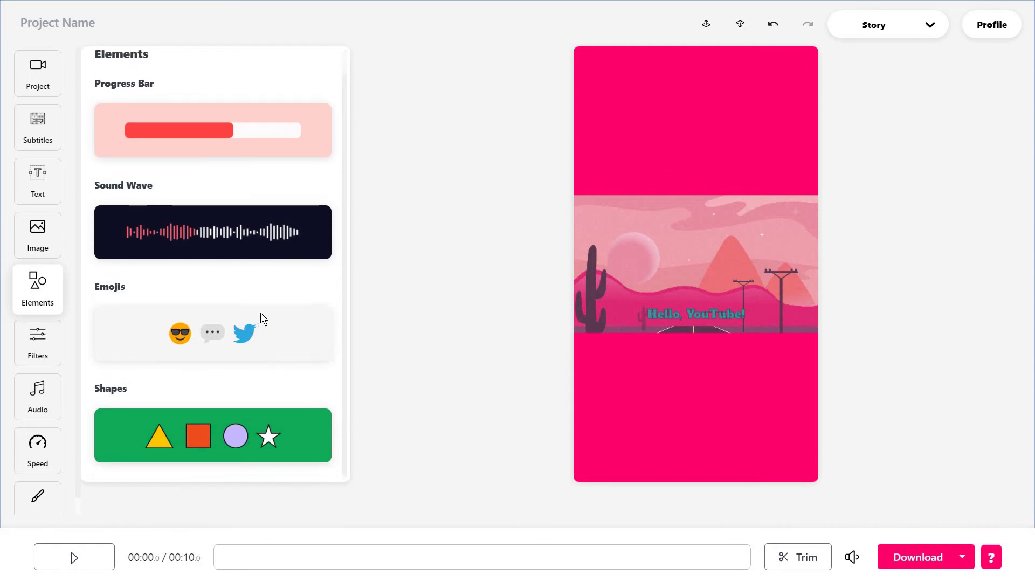
scroll(261, 318, "up", 1)
left_click(244, 344)
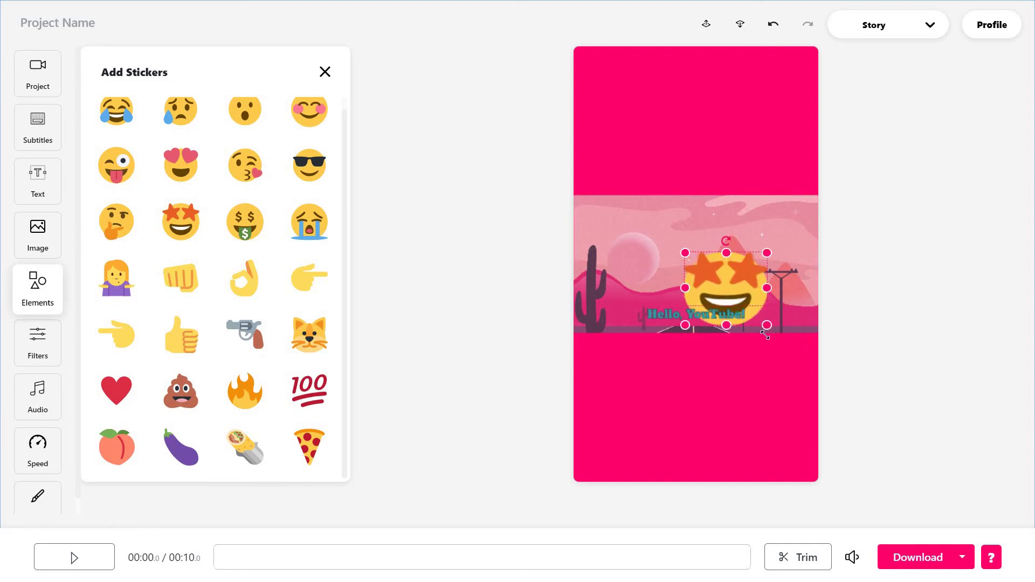
left_click(74, 557)
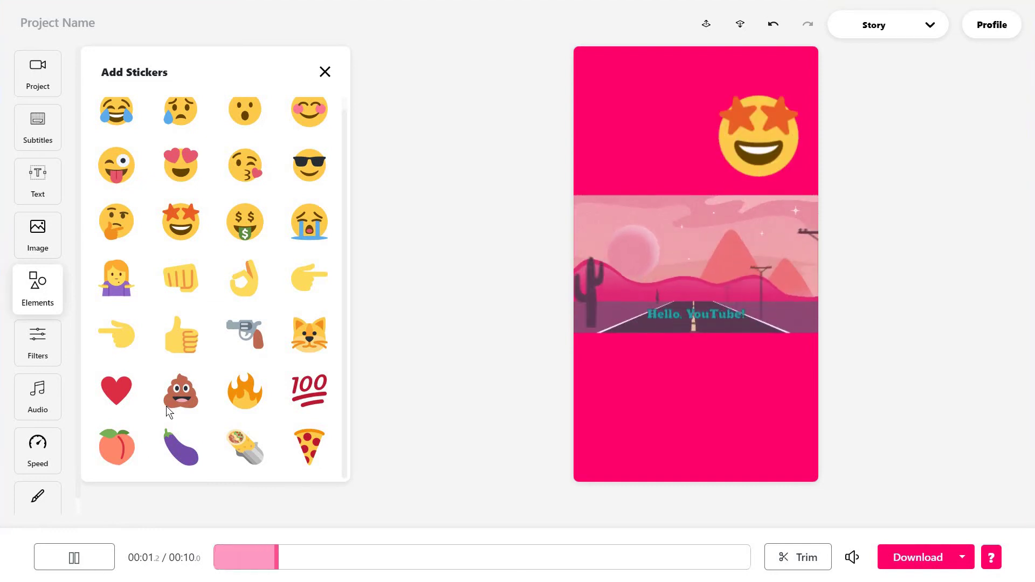
key("space")
left_click(152, 330)
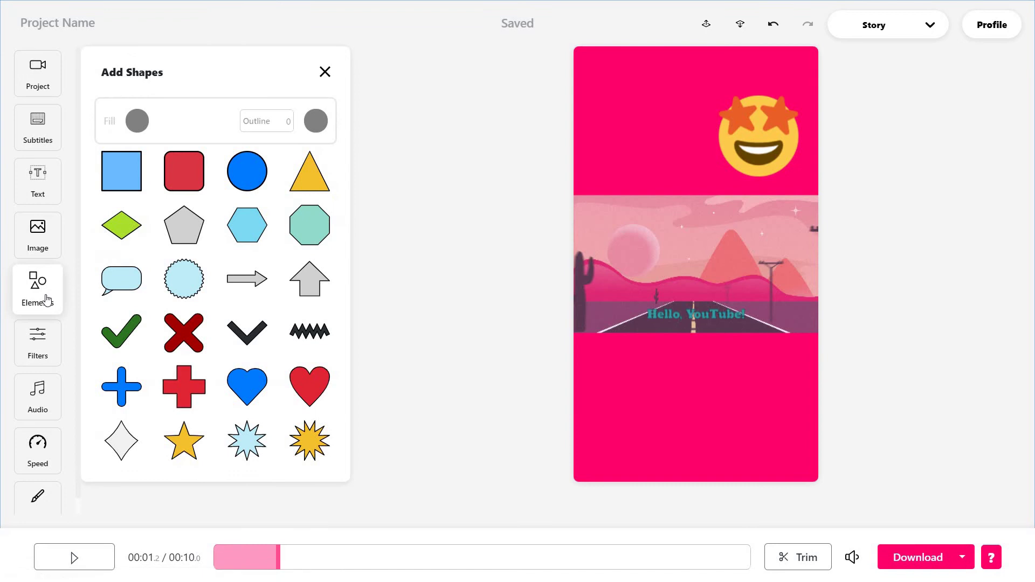
left_click(47, 300)
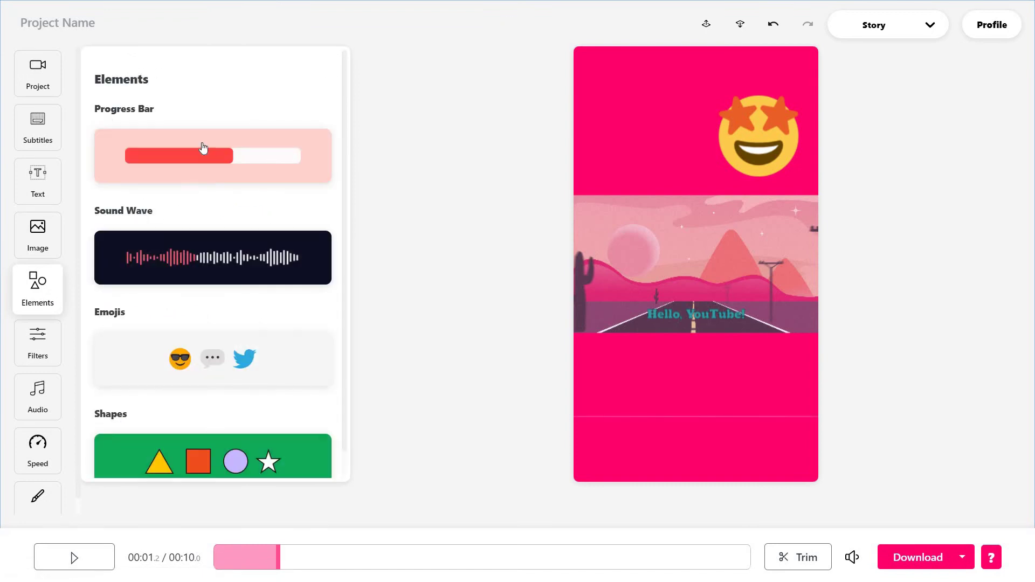
- Add a progress bar, delete the star-eyes sticker, and narrow the bar slightly
left_click(203, 148)
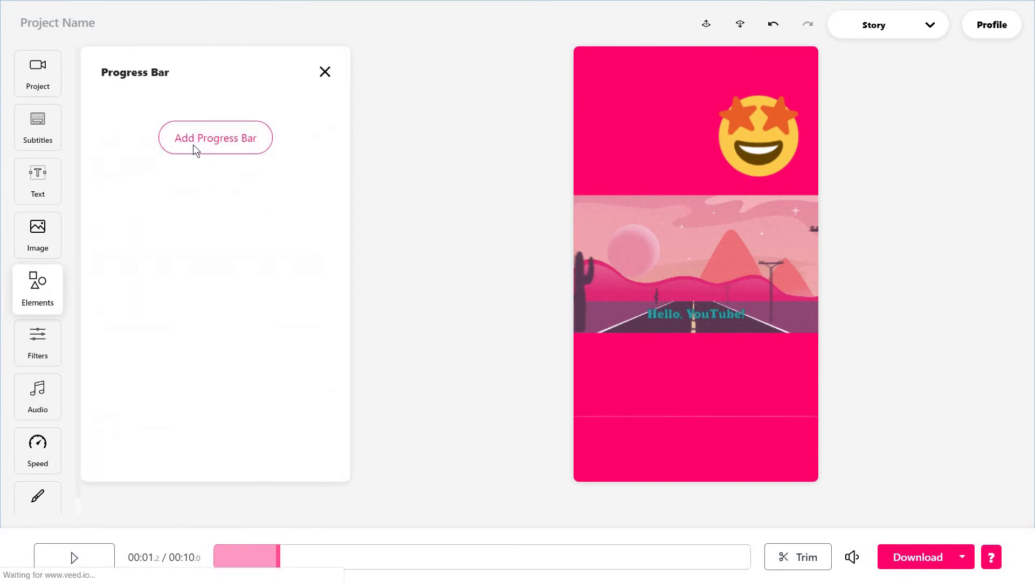
left_click(754, 141)
key("Delete")
left_click(729, 131)
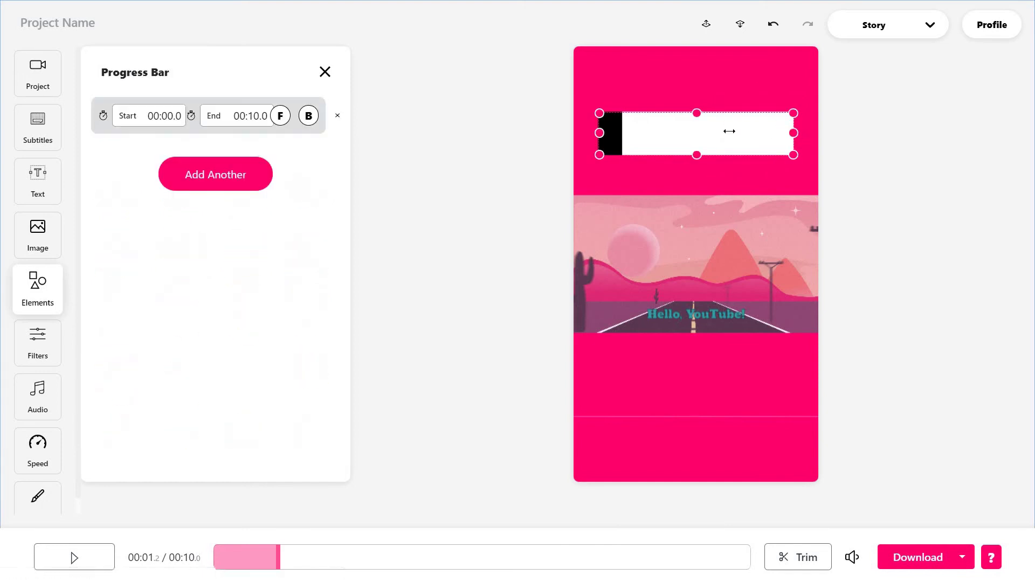
mouse_move(793, 133)
left_mouse_down()
mouse_move(748, 136)
mouse_move(781, 134)
left_mouse_up()
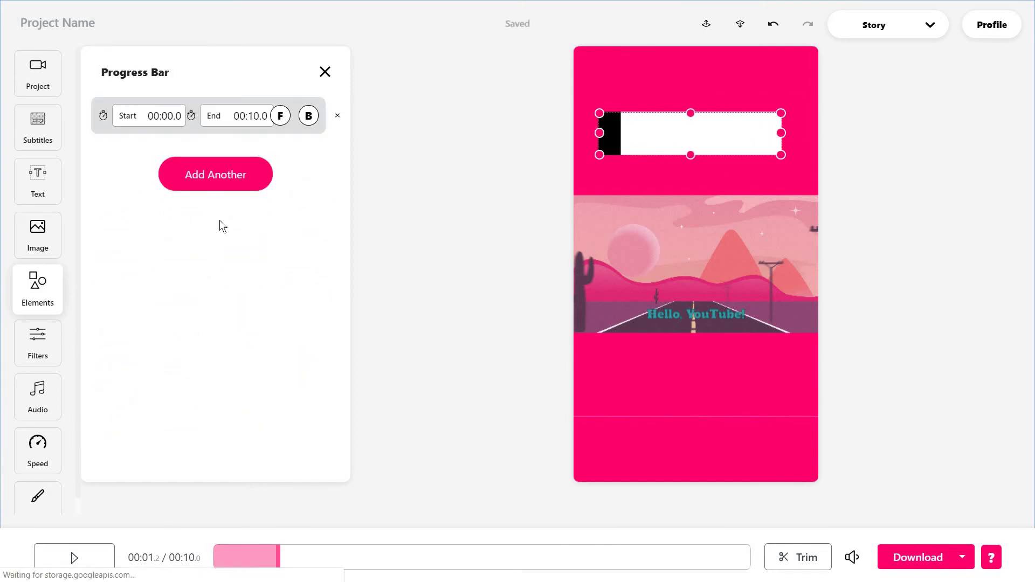
- Colour the progress bar with a purple background and a teal fill
left_click(308, 115)
left_click(305, 226)
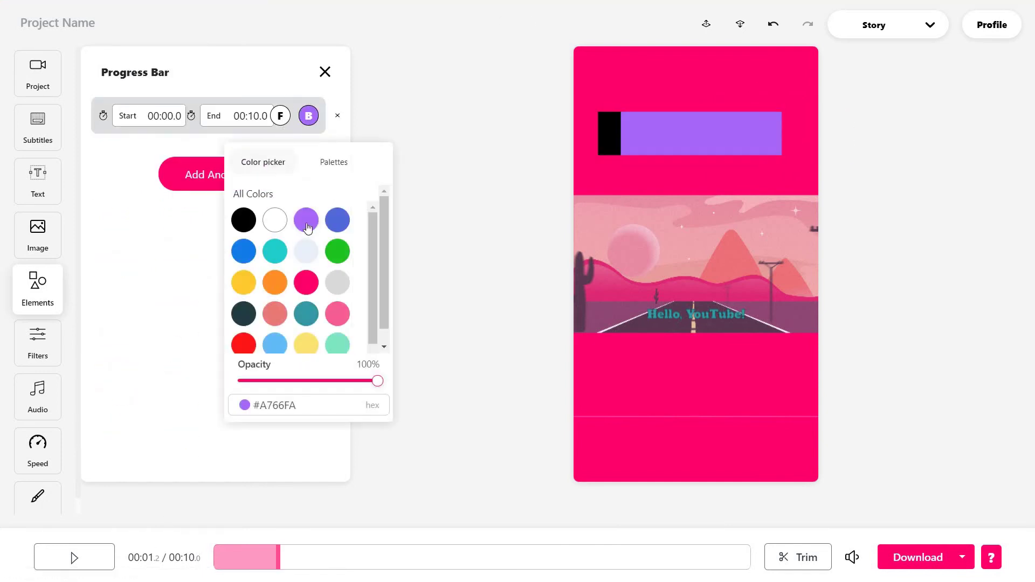
left_click(280, 115)
left_click(309, 220)
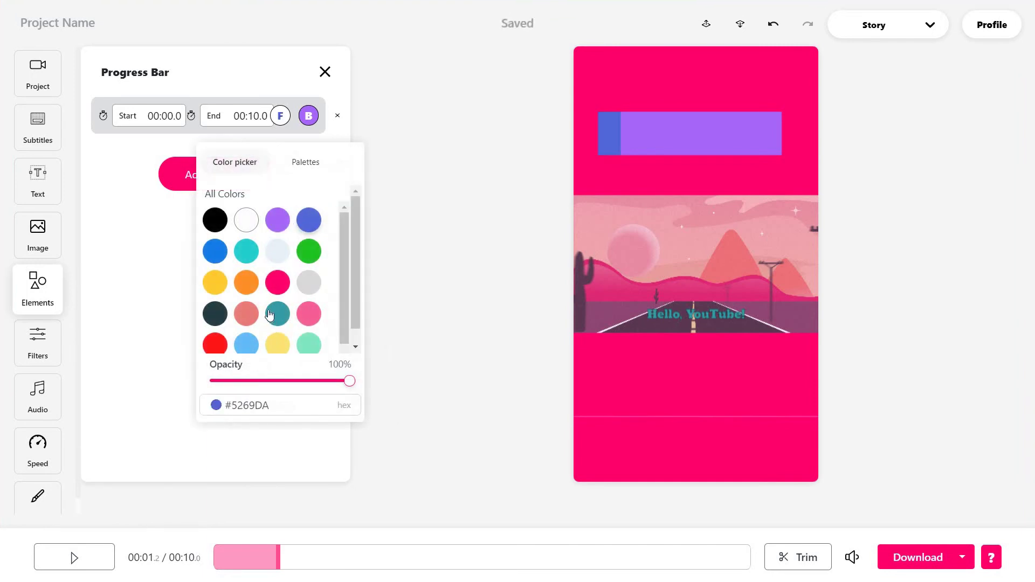
left_click(269, 315)
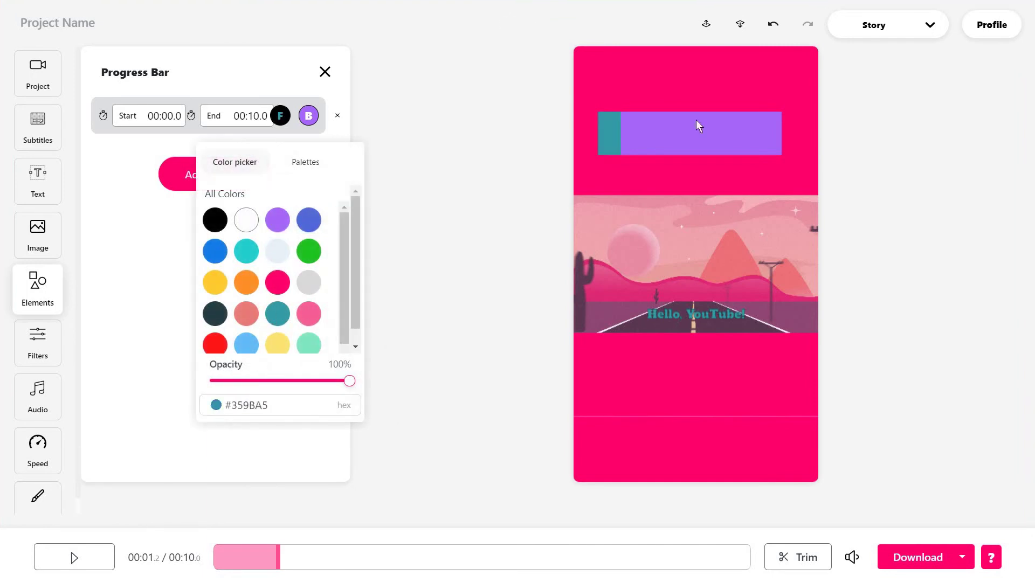
left_click(710, 131)
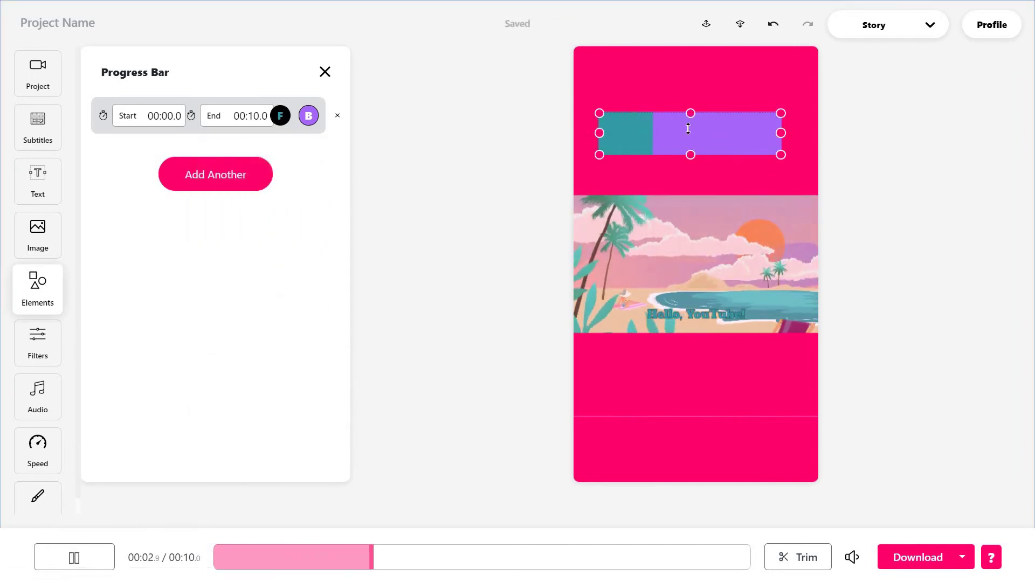
- Make the progress bar thinner, move it below the video, then delete it
left_click_drag(693, 156, 738, 119)
mouse_move(745, 397)
left_mouse_down()
mouse_move(746, 368)
mouse_move(755, 390)
mouse_move(739, 395)
left_mouse_up()
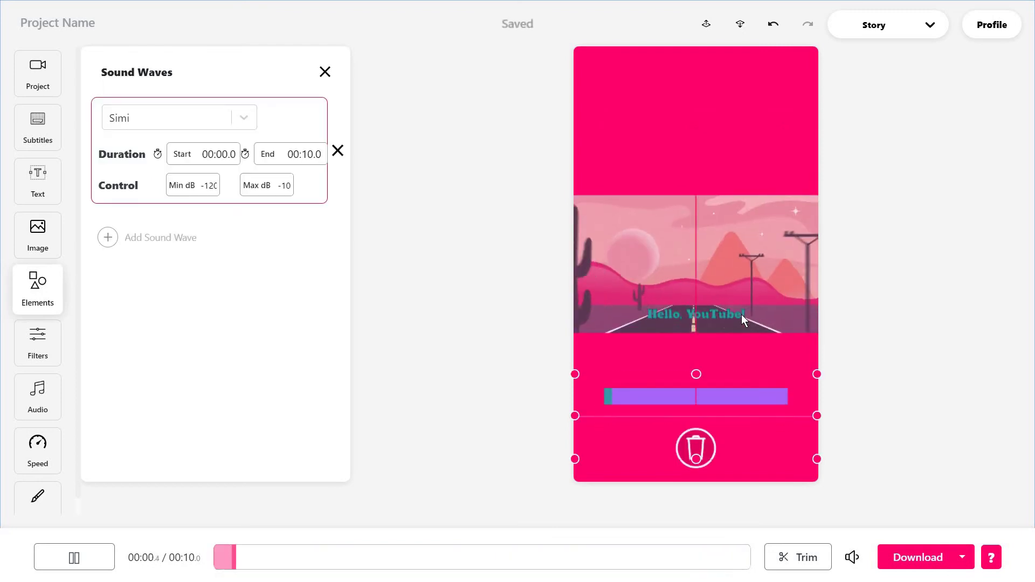
left_click(738, 396)
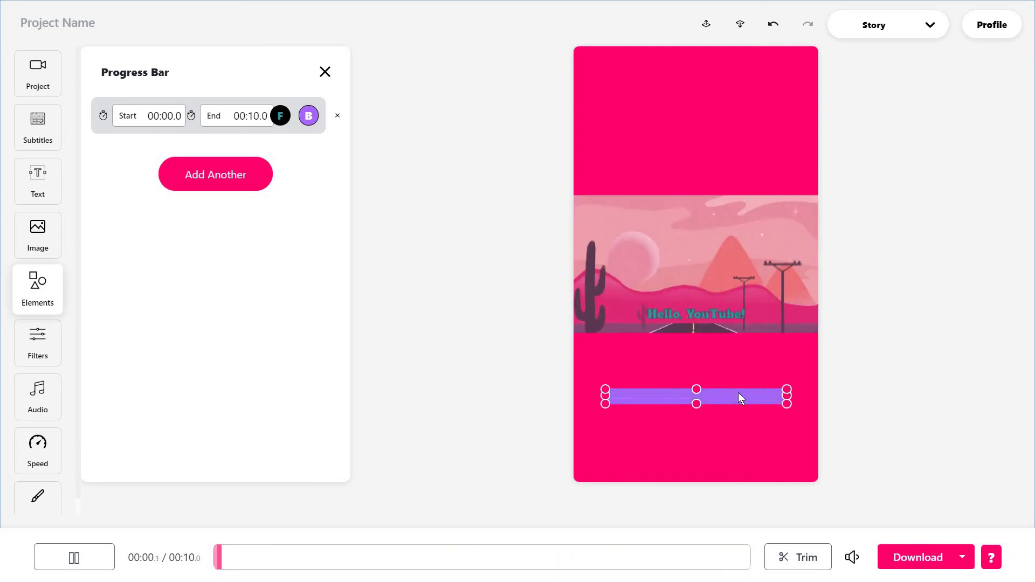
key("Delete")
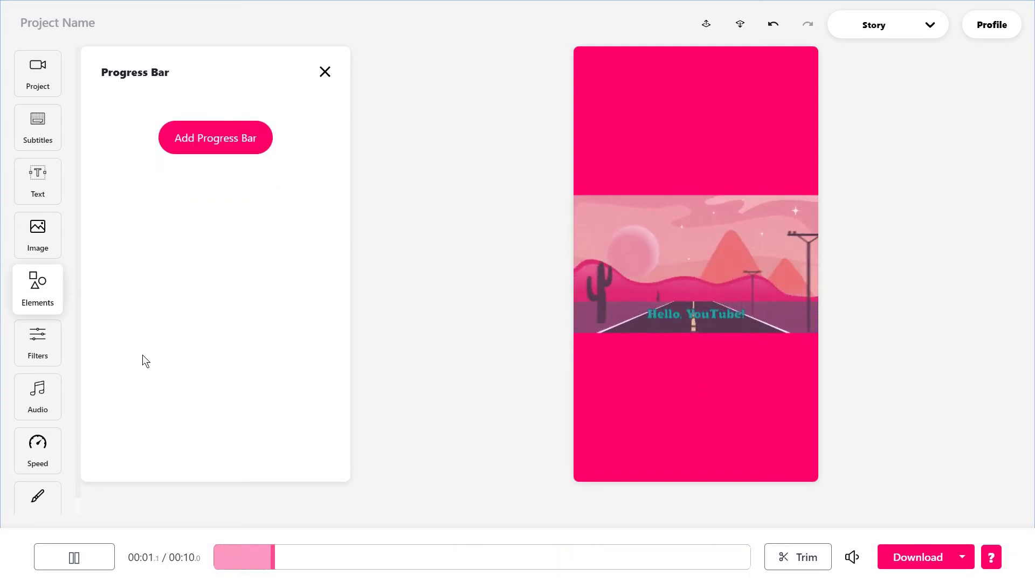
- Apply the greyscale Clayton filter and preview the filtered video
left_click(228, 555)
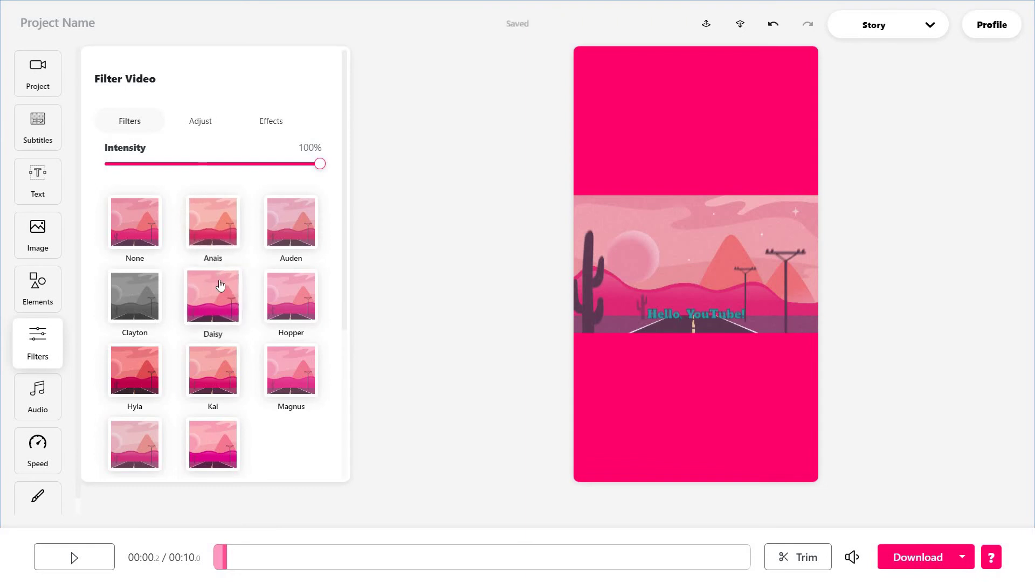
left_click(144, 303)
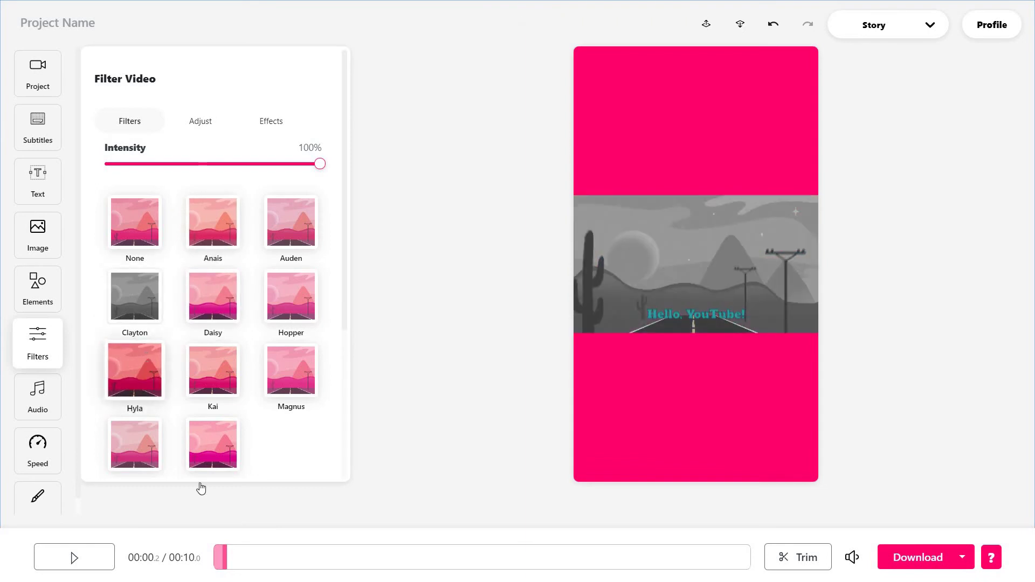
left_click(76, 557)
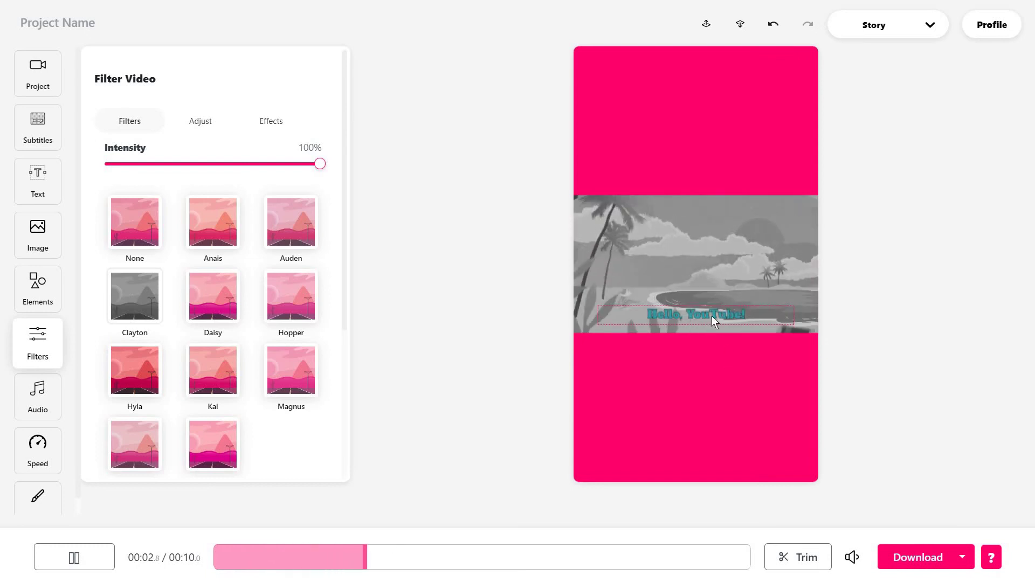
left_click(37, 128)
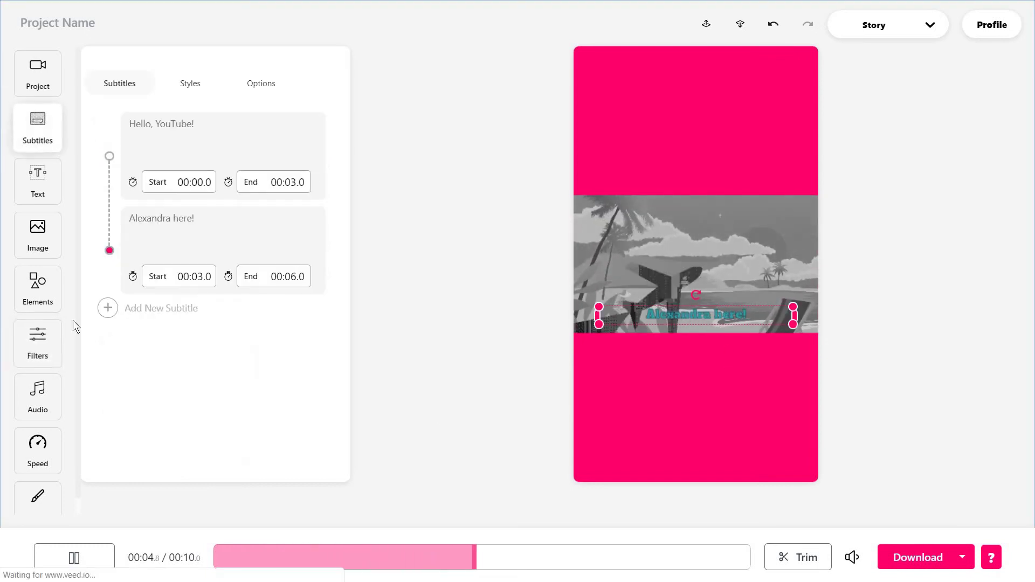
left_click(38, 343)
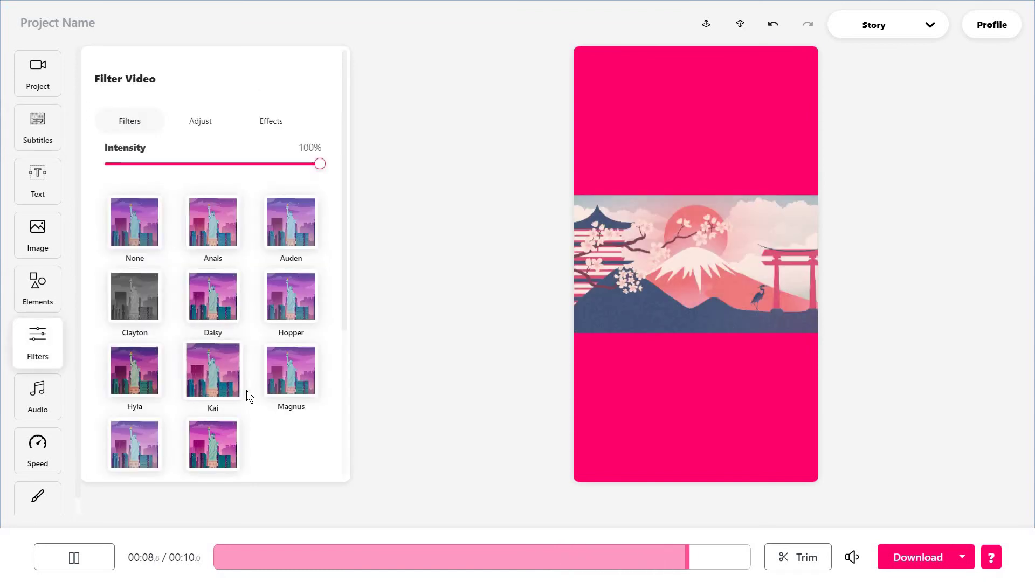
- Adjust the video to brightness 0.90, contrast 2.10, saturation -0.22 and exposure 0.18
left_click(212, 122)
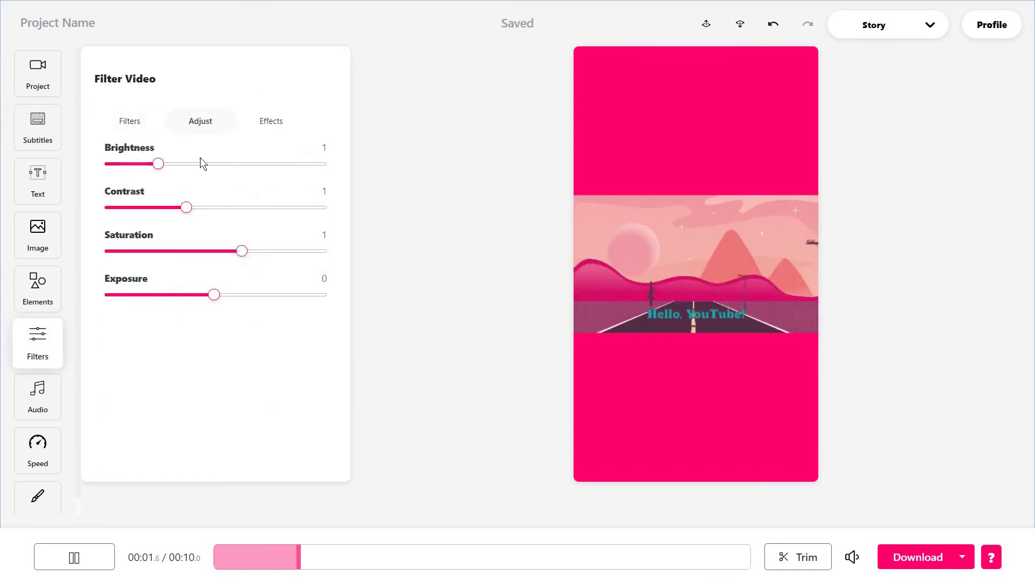
left_click(248, 163)
left_click(154, 163)
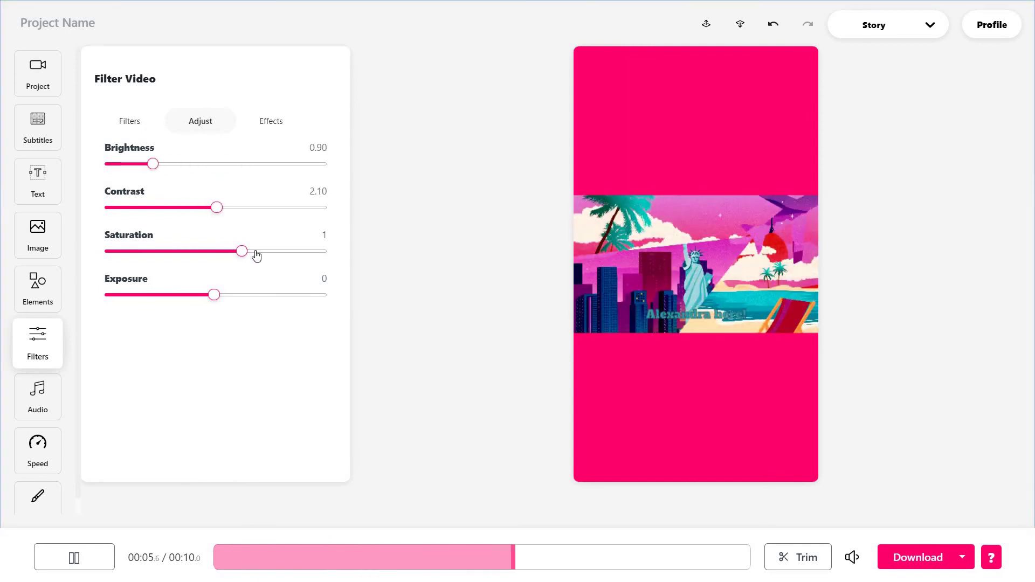
left_click_drag(241, 251, 211, 260)
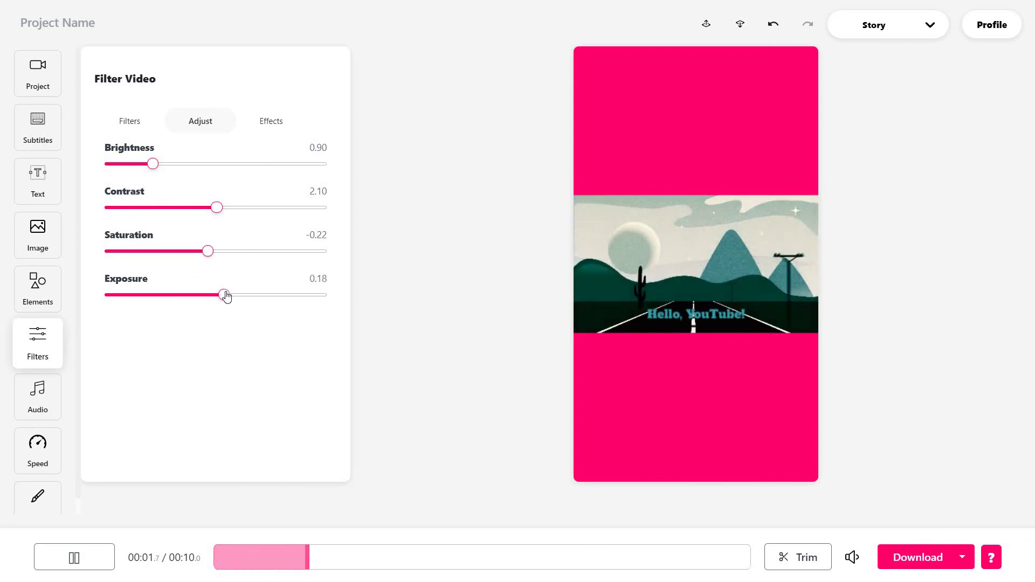
- Apply the #OLD black-and-white old-film effect
left_click(268, 122)
scroll(217, 349, "down", 5)
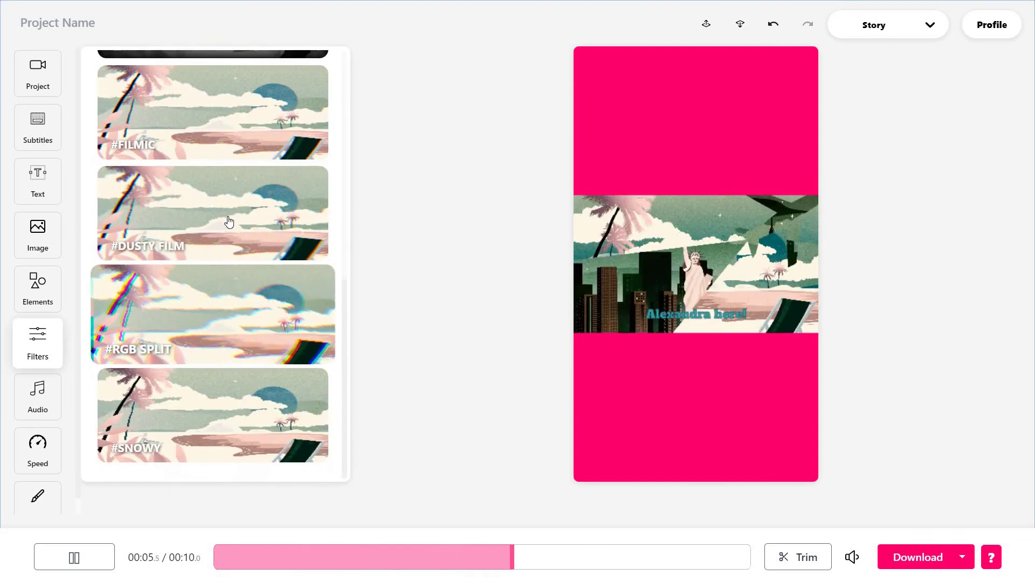
scroll(229, 222, "up", 4)
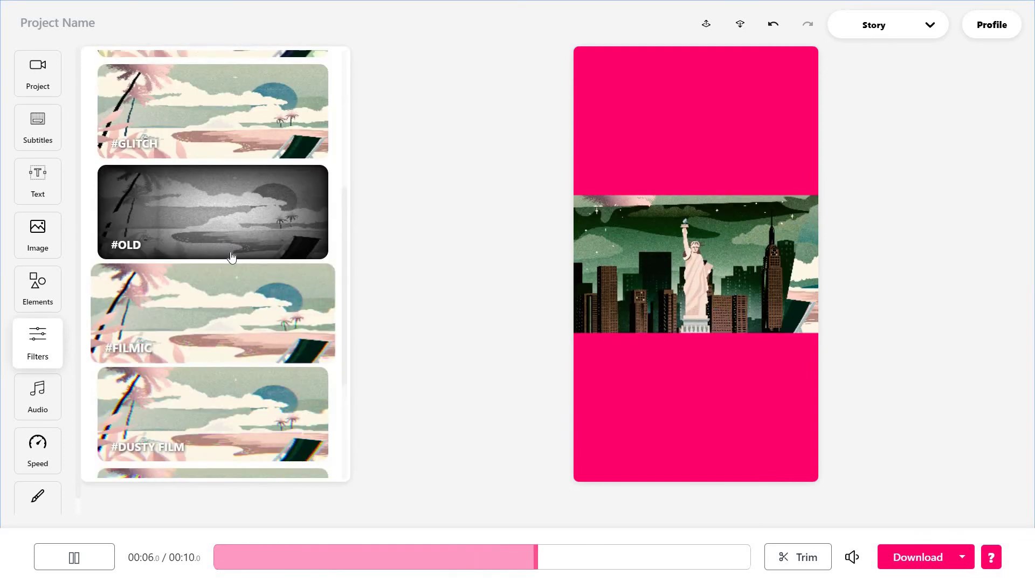
left_click(233, 254)
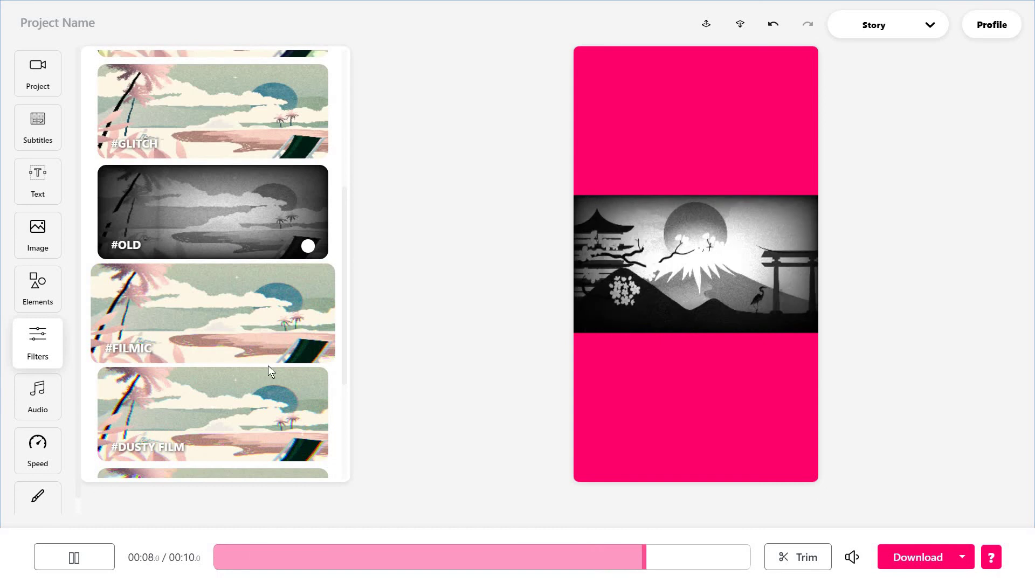
- Slow the video playback speed to 0.52, stretching it to about 19 seconds
left_click(38, 396)
left_click(235, 90)
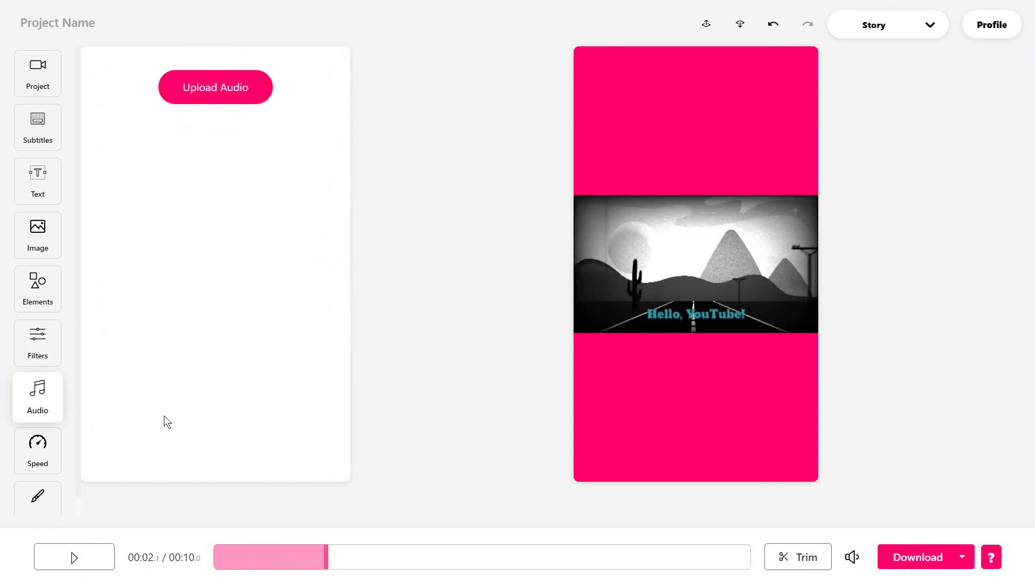
left_click(38, 450)
left_click(301, 119)
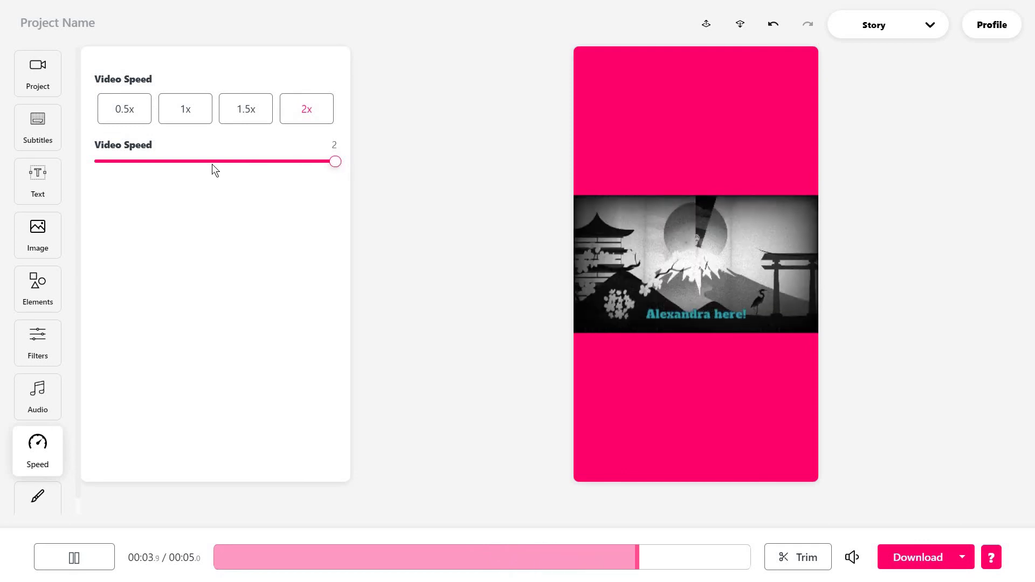
left_click_drag(211, 164, 96, 183)
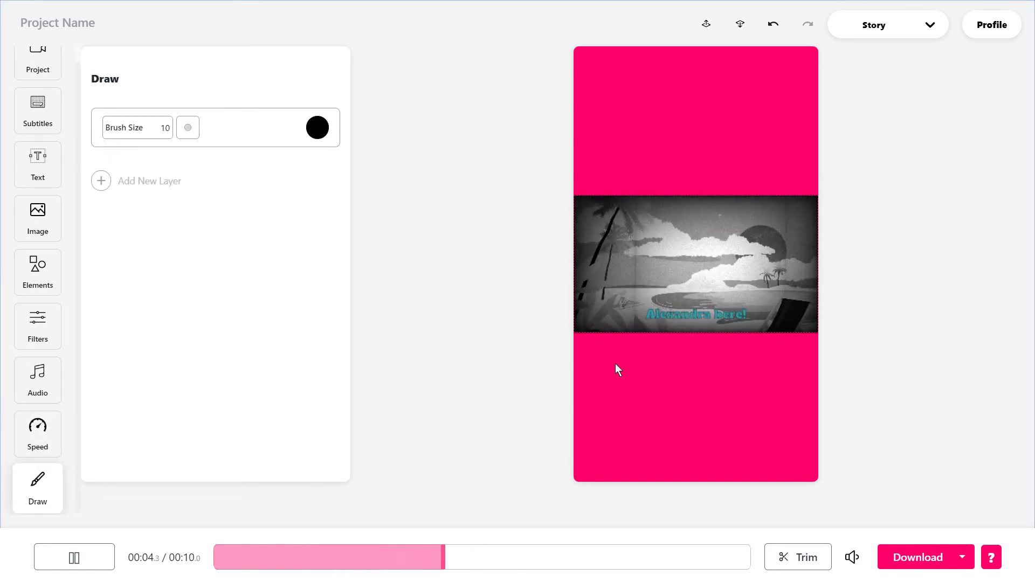
- Add drawing Layer 1 spanning 0–10 seconds and undo a test black scribble
left_click(135, 181)
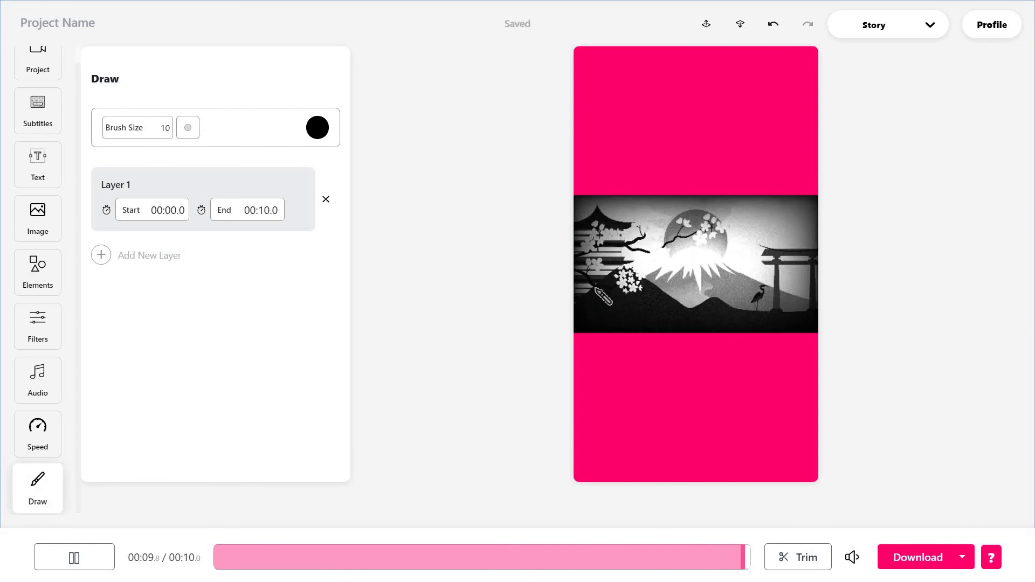
mouse_move(604, 341)
left_mouse_down()
mouse_move(627, 367)
mouse_move(661, 224)
mouse_move(734, 339)
mouse_move(770, 255)
mouse_move(807, 221)
left_mouse_up()
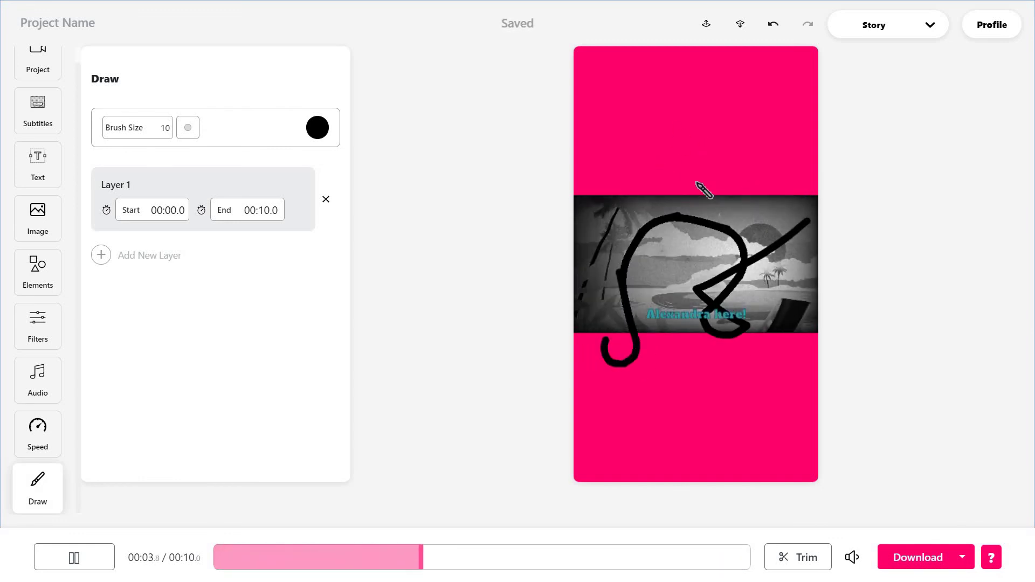
key("ctrl+z")
- Change the brush colour to yellow (#FECB2F) and draw a yellow heart on the video
left_click(316, 130)
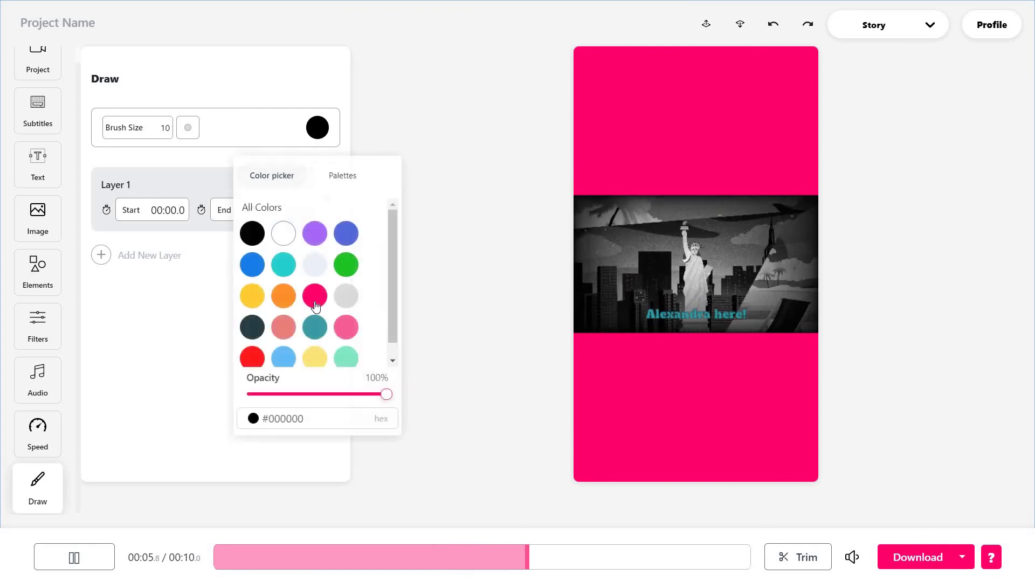
left_click(316, 303)
scroll(283, 307, "down", 1)
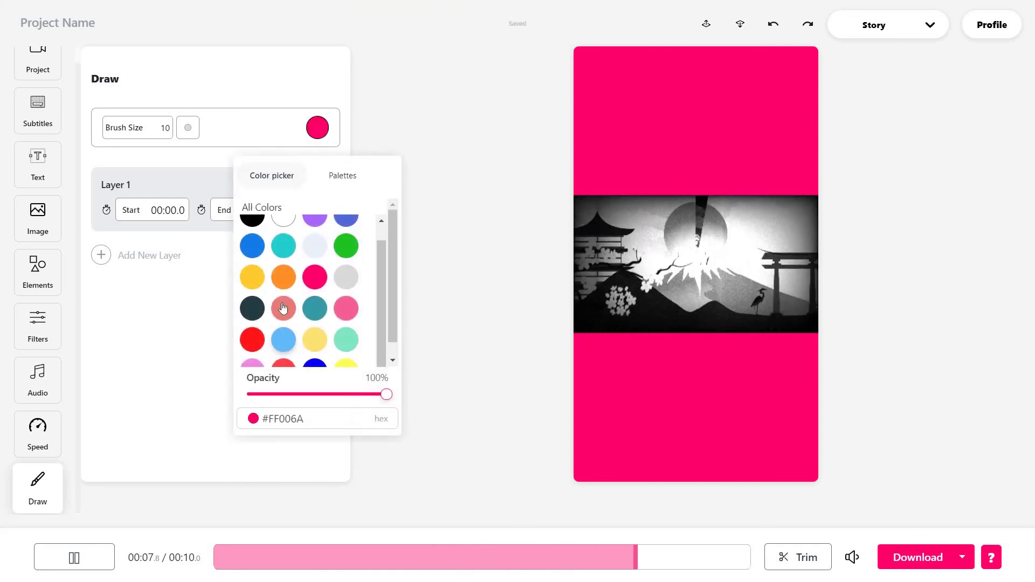
left_click(252, 277)
mouse_move(652, 116)
left_mouse_down()
mouse_move(654, 180)
mouse_move(654, 117)
left_mouse_up()
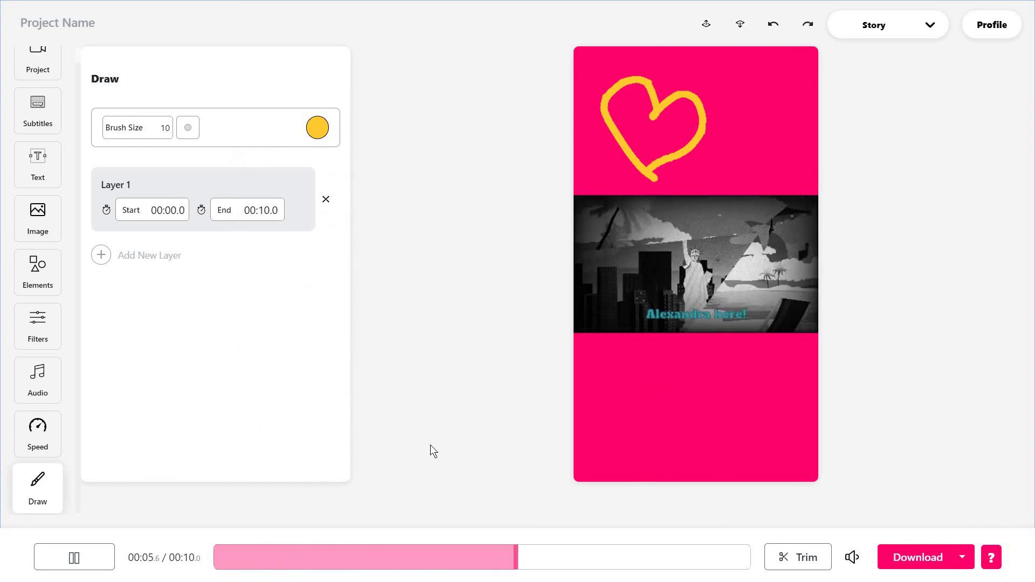
- Switch the canvas from Story to the 16:9 Landscape format at 1920x1080
left_click(902, 30)
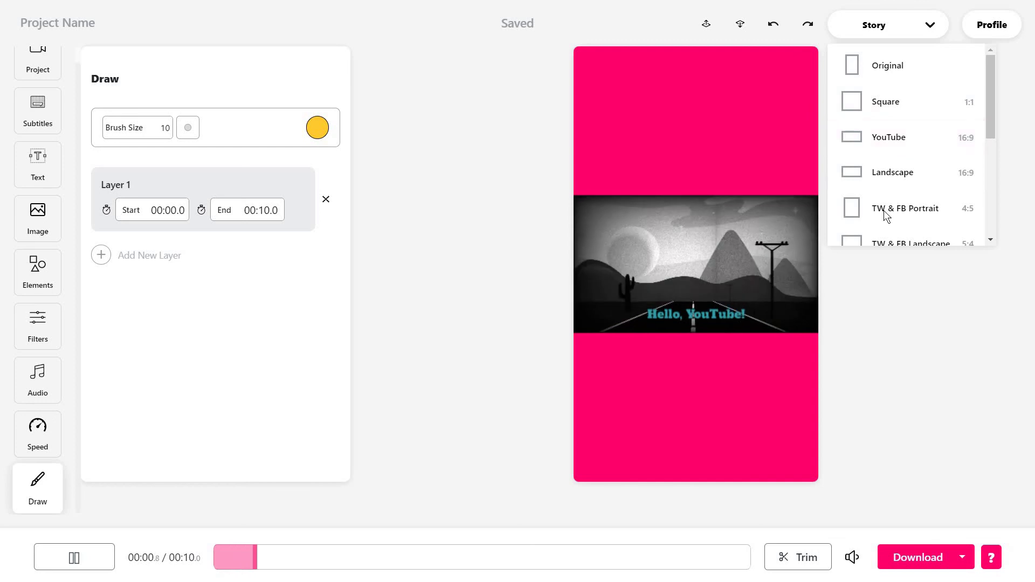
scroll(885, 213, "down", 1)
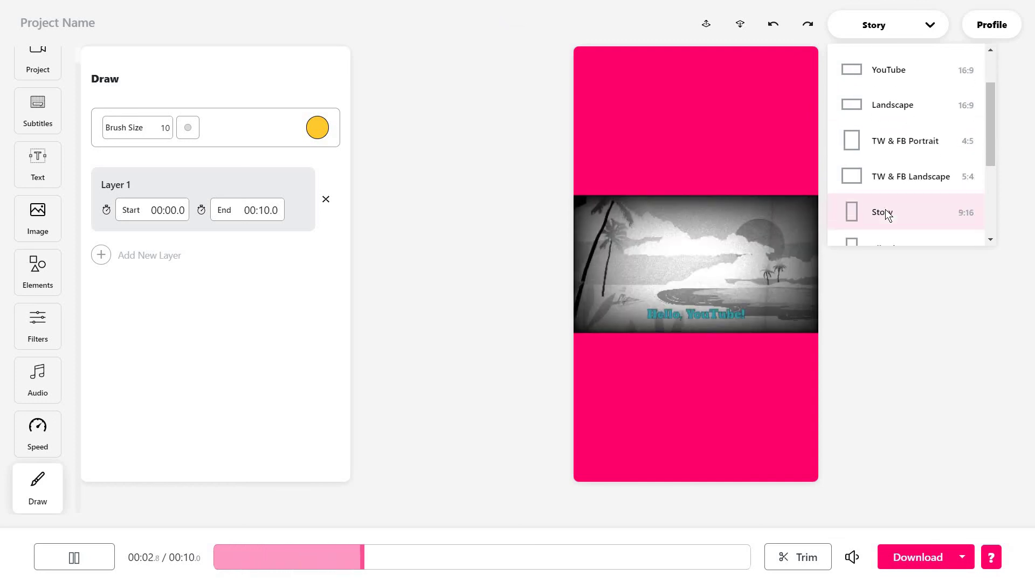
scroll(914, 167, "down", 4)
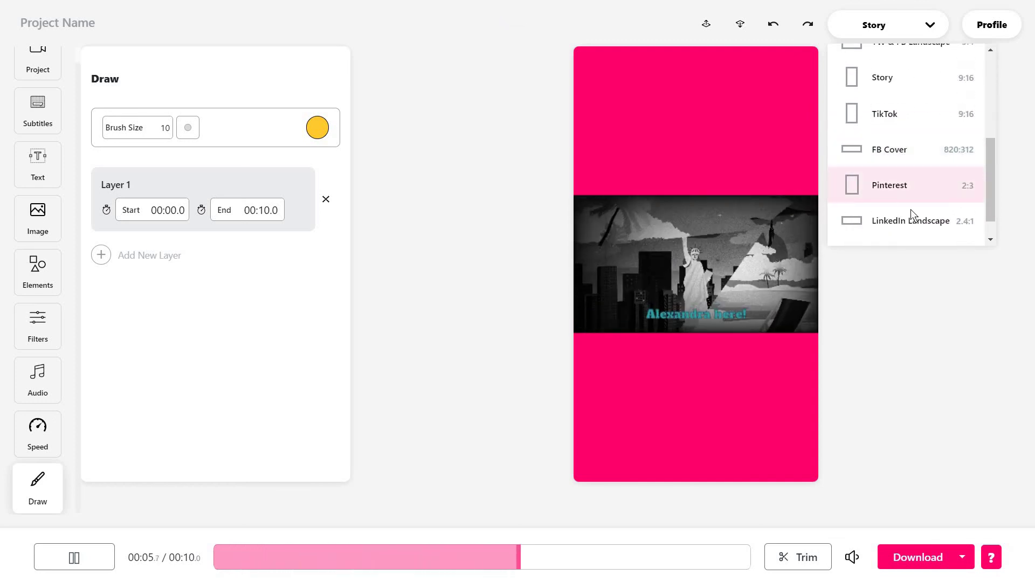
scroll(917, 171, "up", 5)
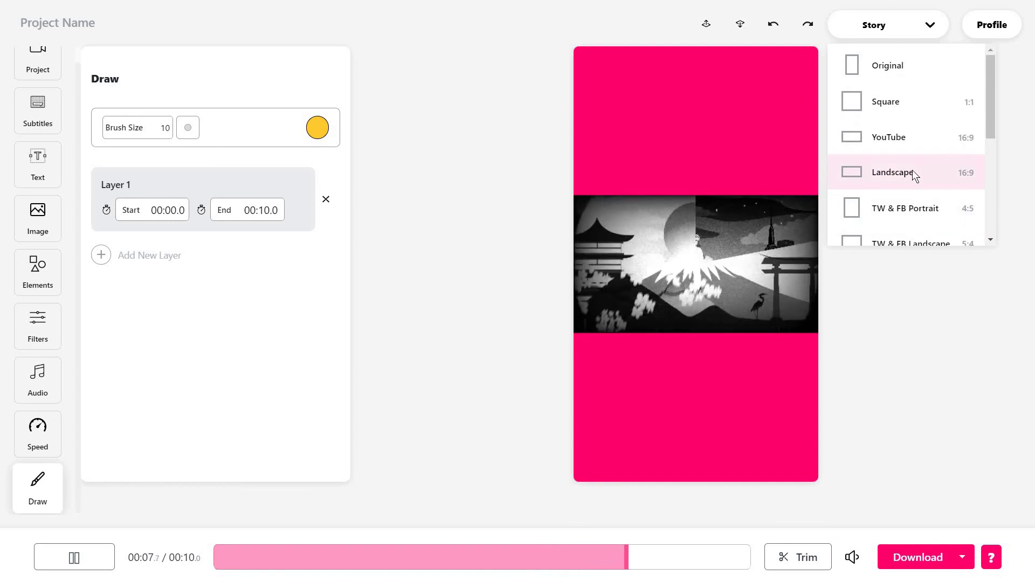
left_click(871, 173)
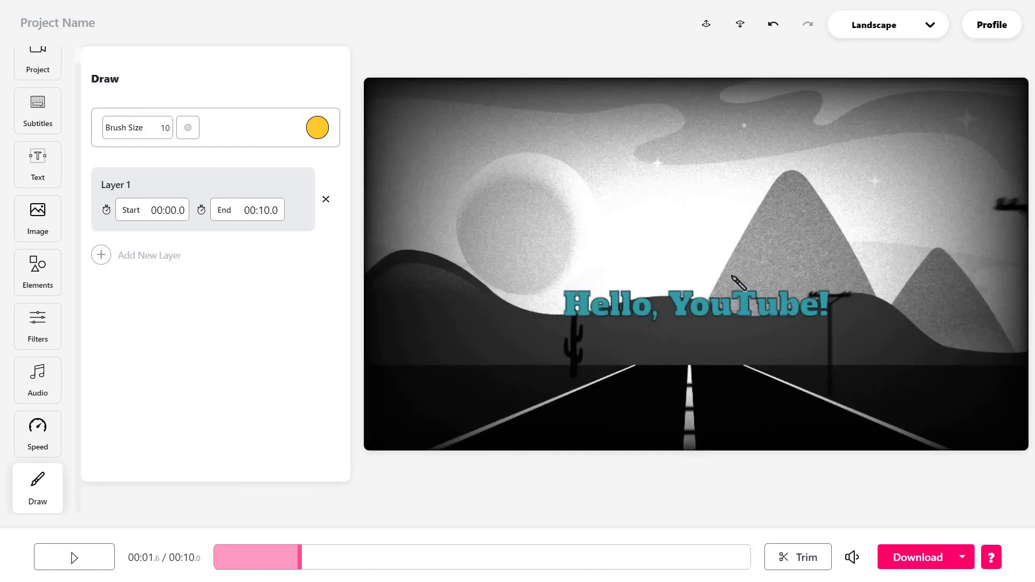
scroll(86, 105, "up", 1)
- Drag the teal subtitle down over the road near the bottom and play the video
left_click(38, 62)
left_click(677, 312)
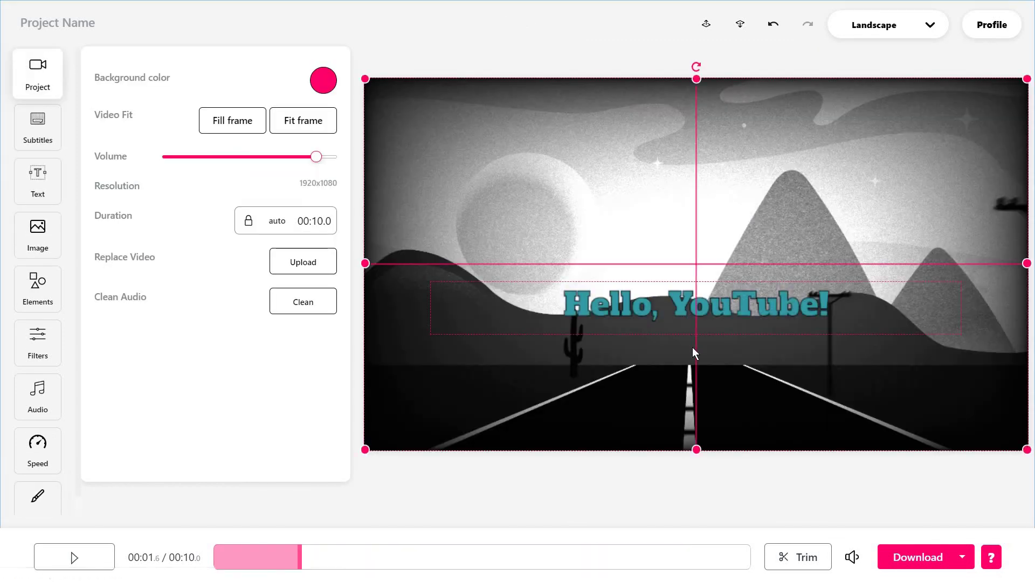
left_click_drag(697, 384, 677, 381)
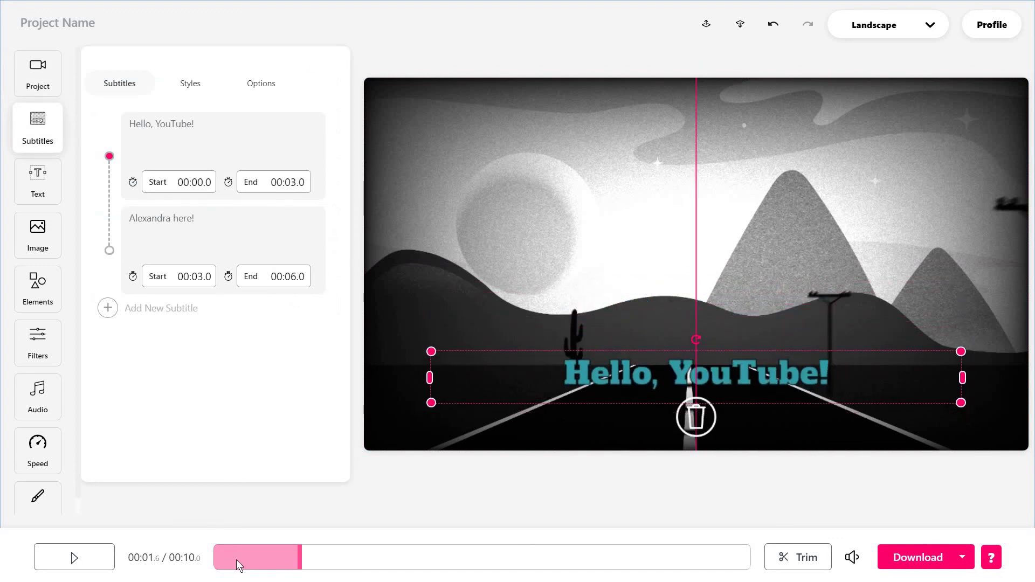
left_click(89, 567)
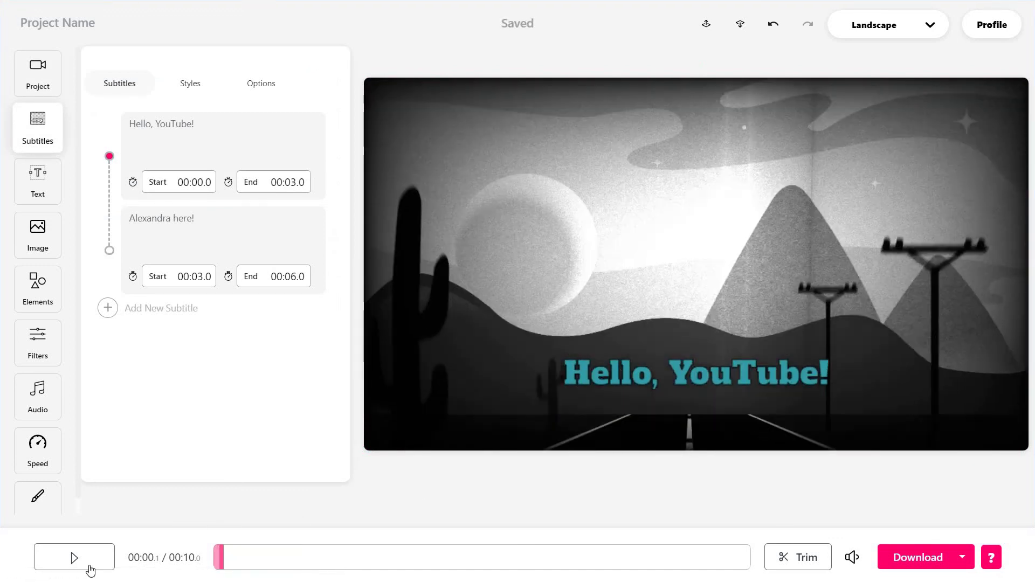